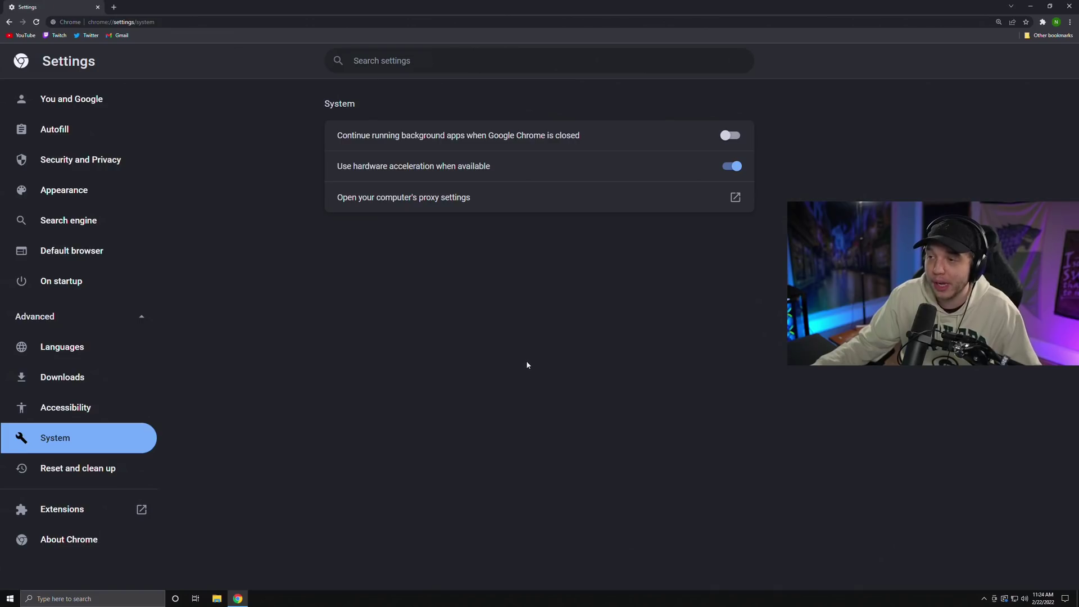
- Open Chrome's main menu and dismiss it without choosing anything
left_click(1070, 21)
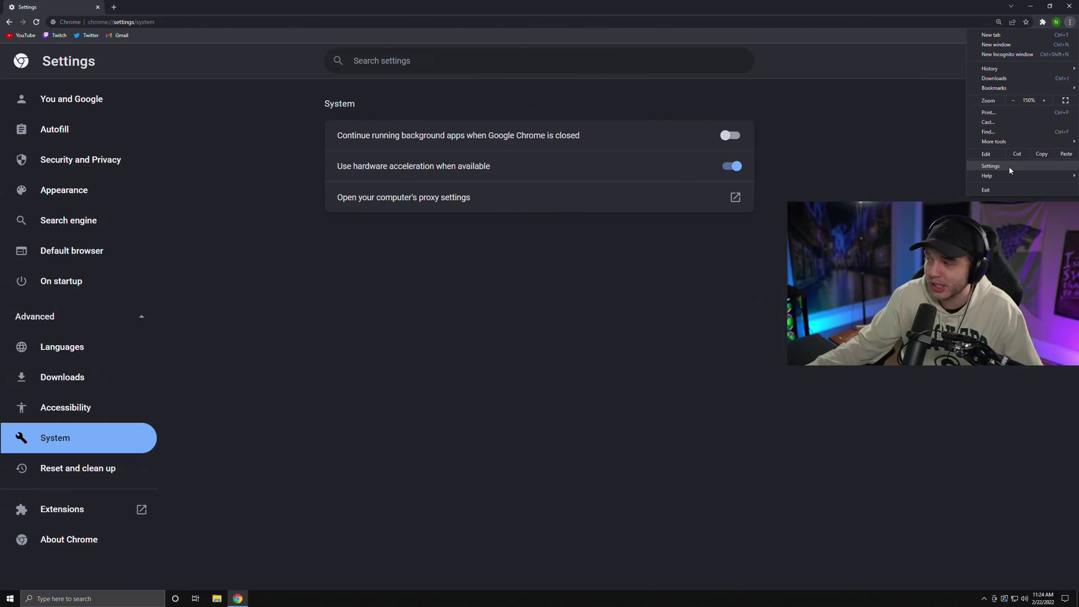
left_click(731, 307)
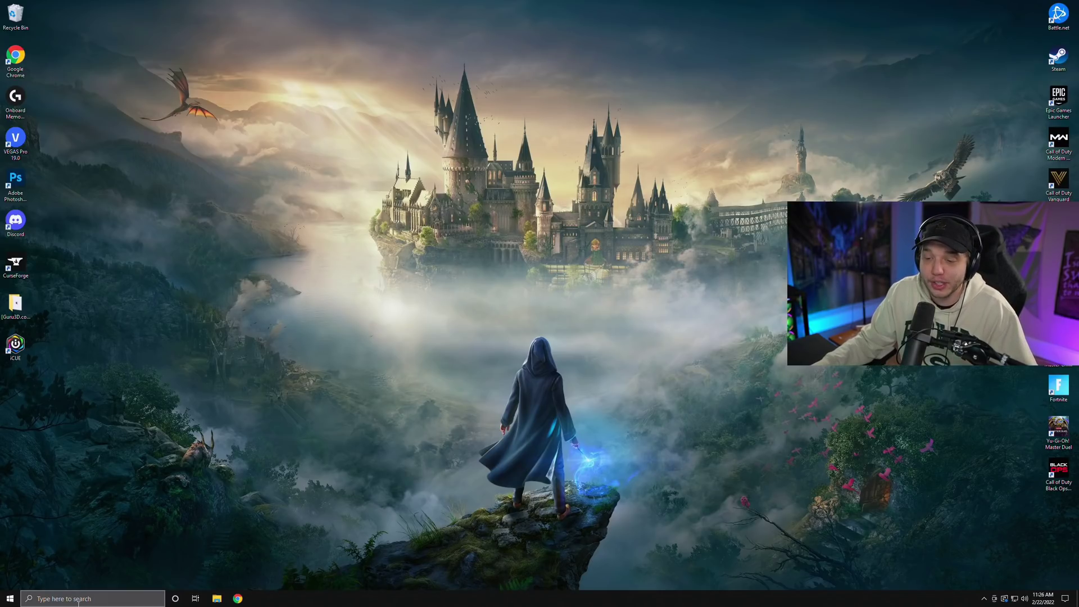
left_click(84, 599)
type("back")
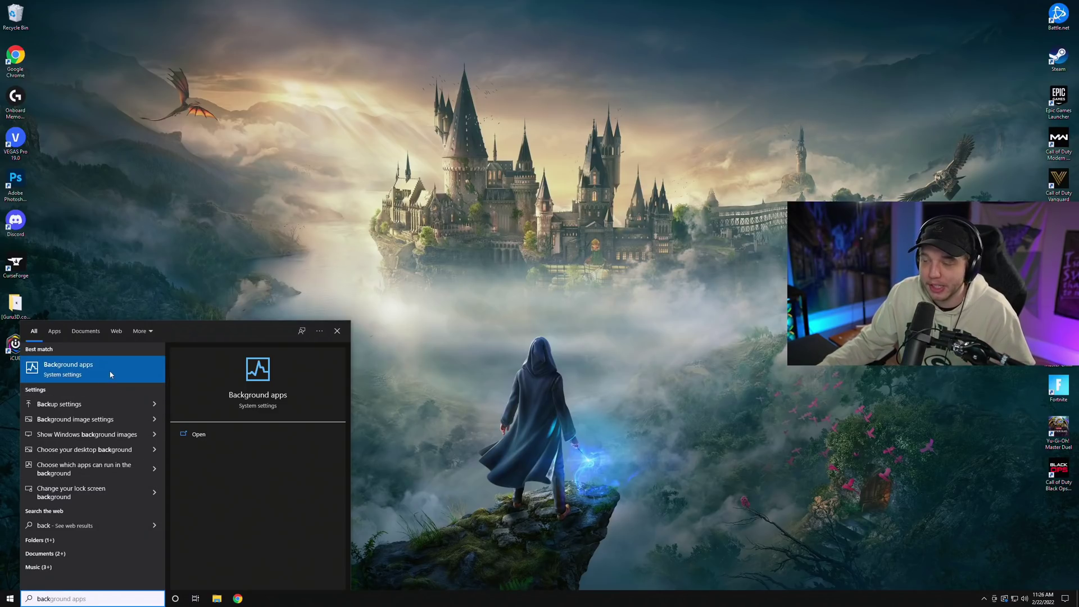
left_click(111, 375)
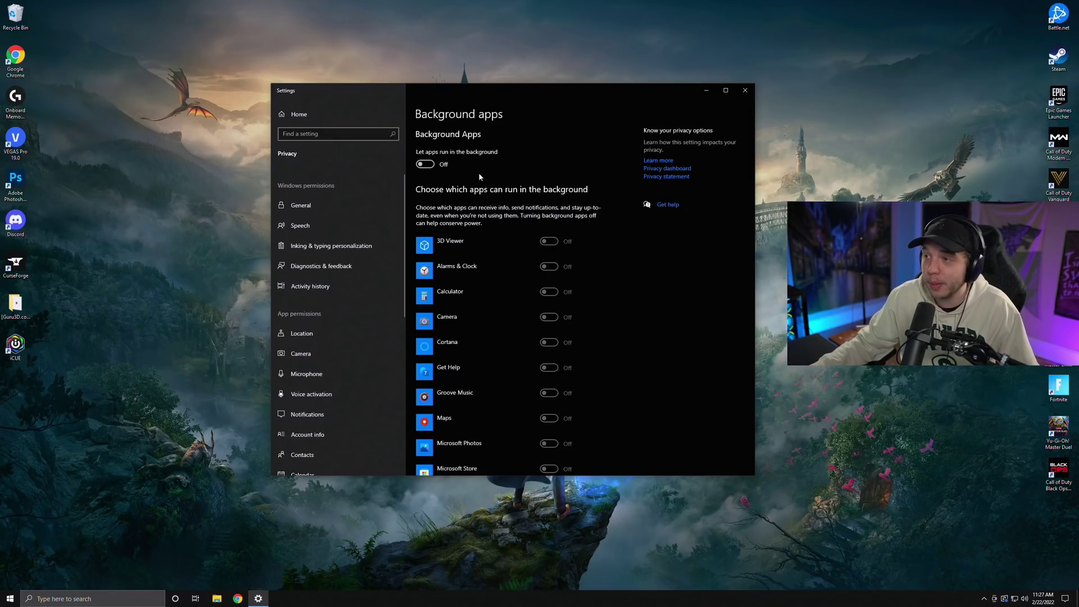
left_click(745, 91)
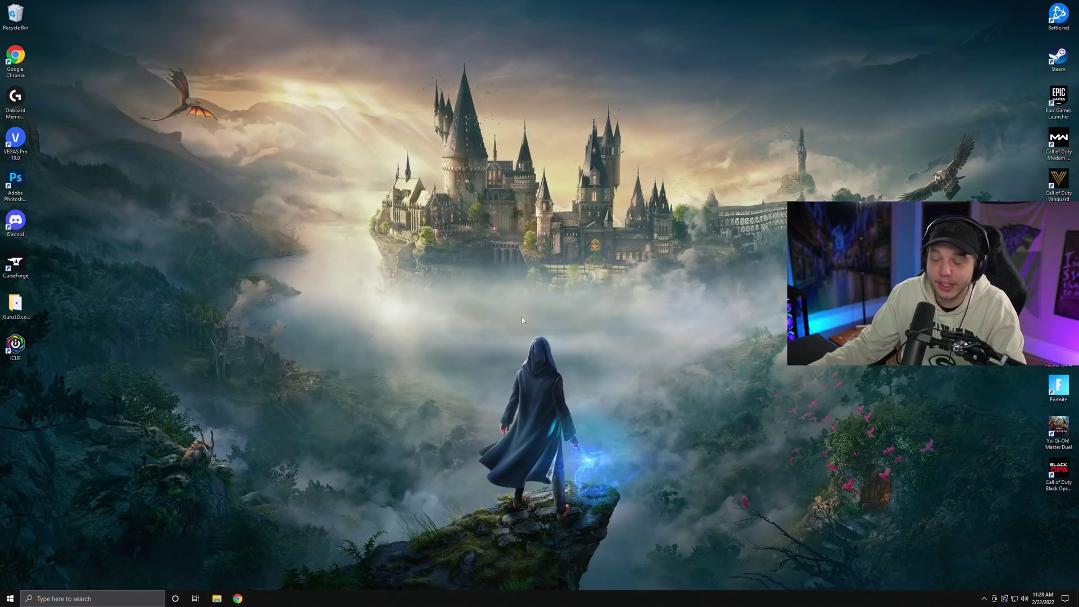
left_click(112, 600)
type("pow")
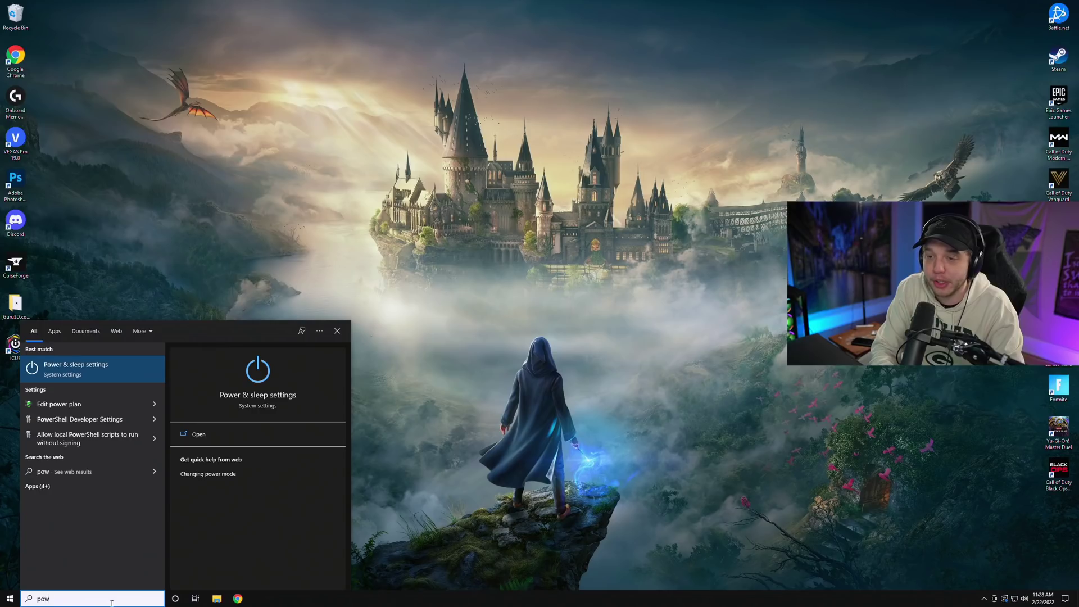
type("er")
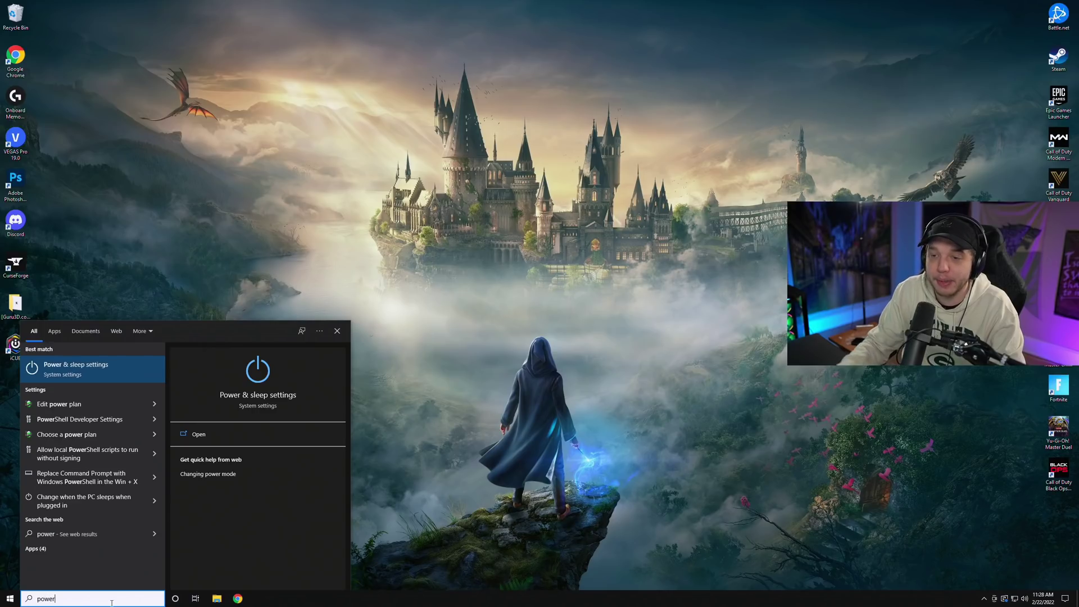
left_click(111, 370)
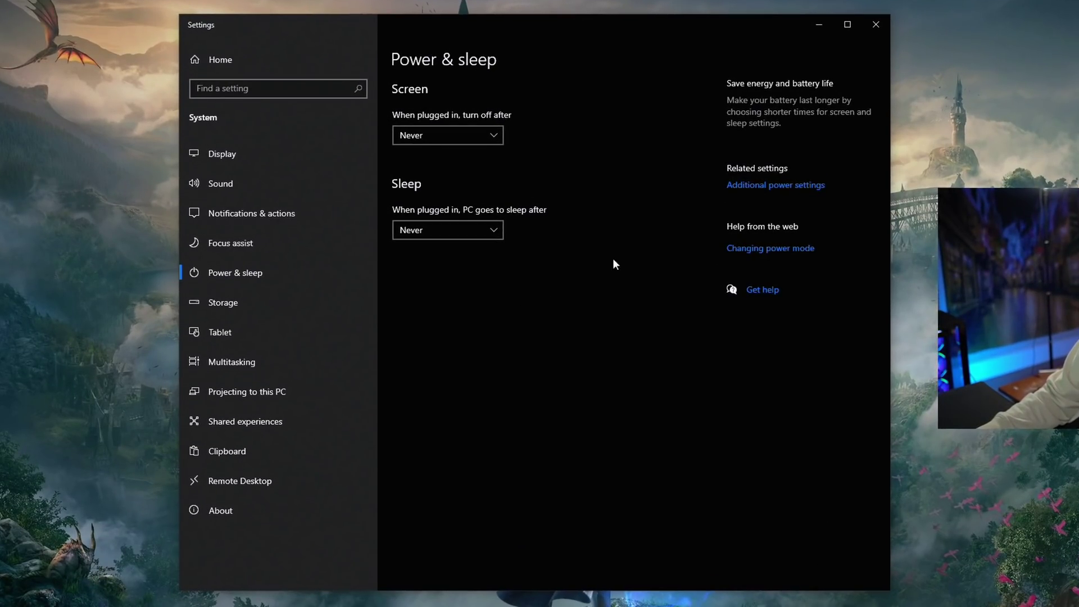
left_click(798, 186)
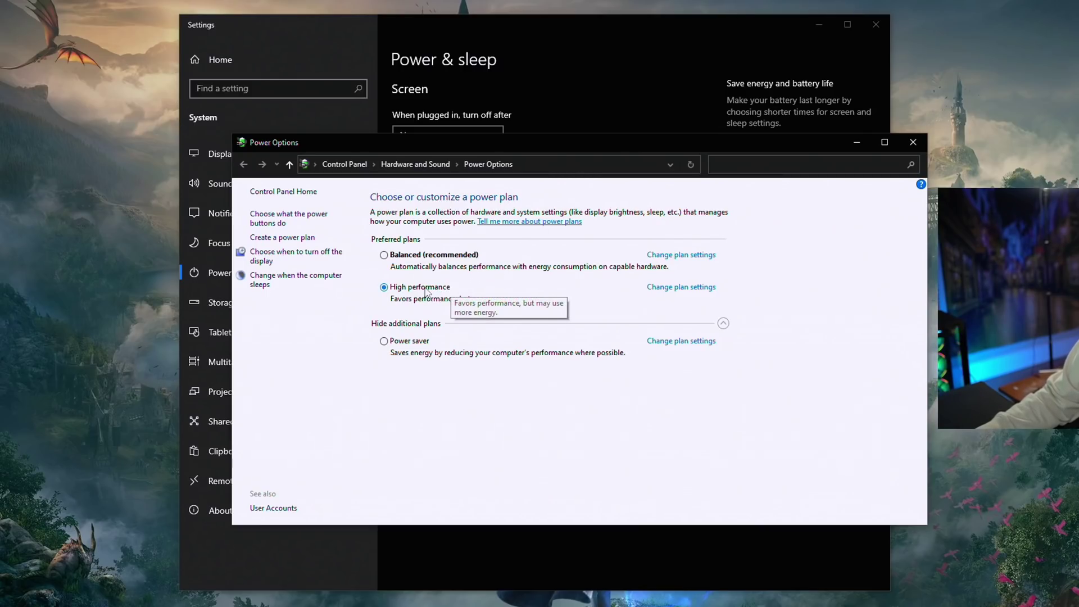
left_click(723, 324)
left_click(723, 324)
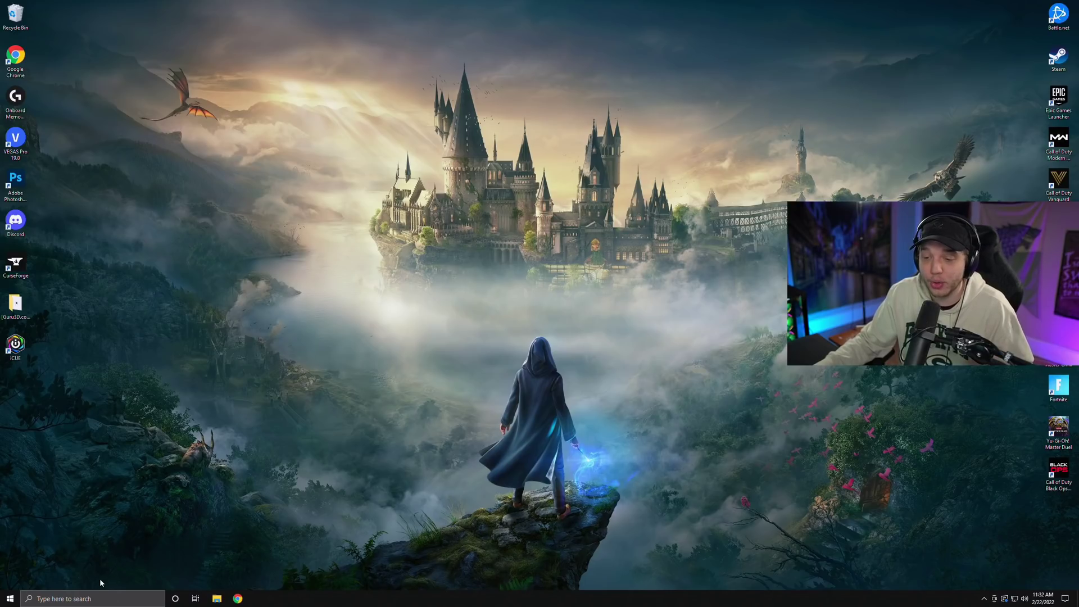
- Search 'mouse' and reach the Pointer Options tab of Mouse Properties via Additional mouse options
left_click(90, 599)
type("mouse")
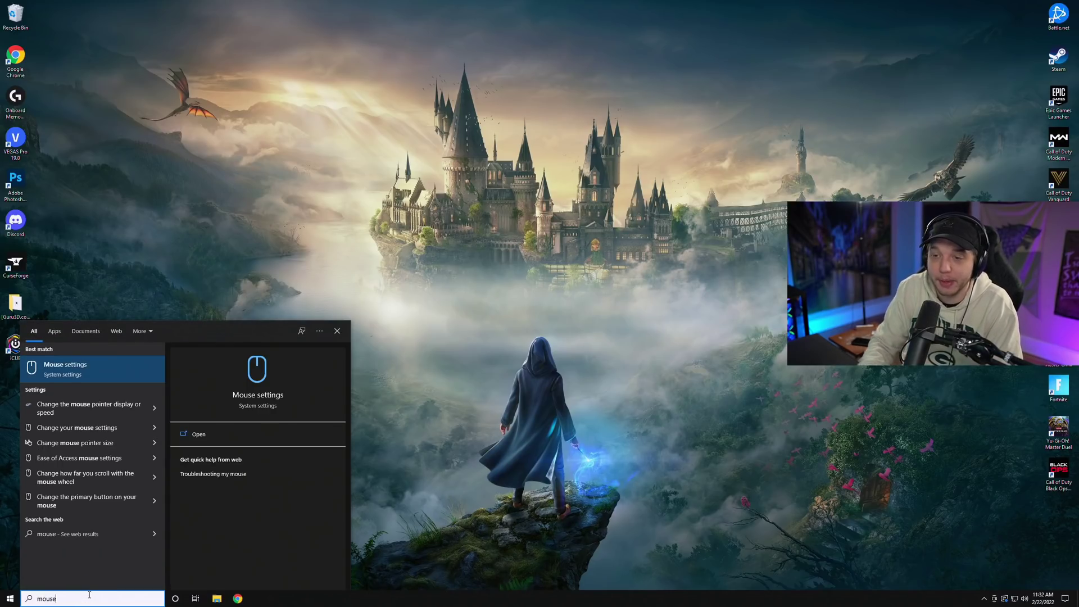
left_click(112, 377)
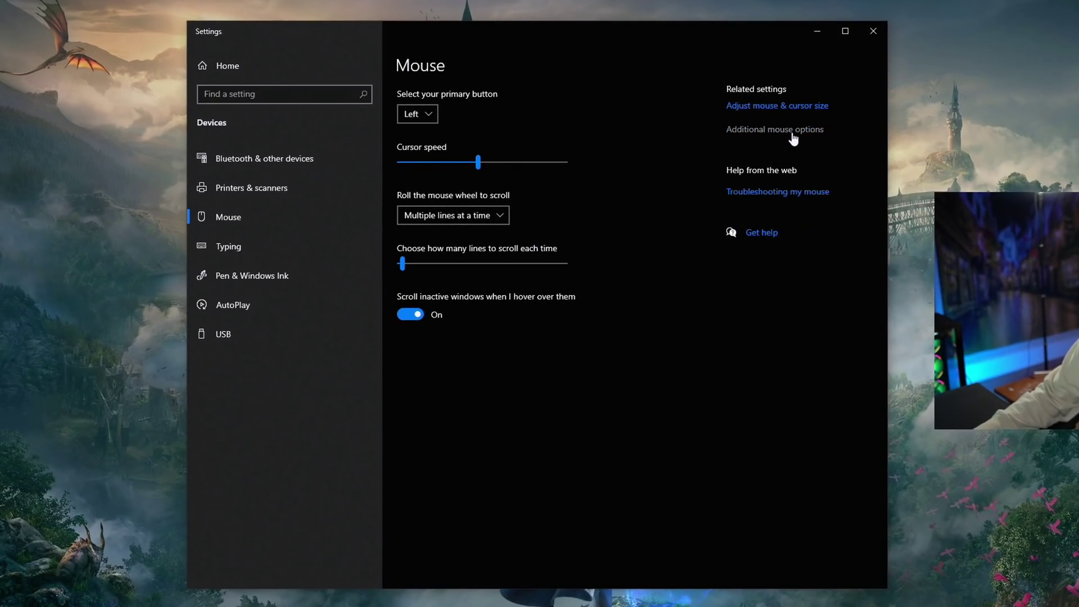
left_click(792, 134)
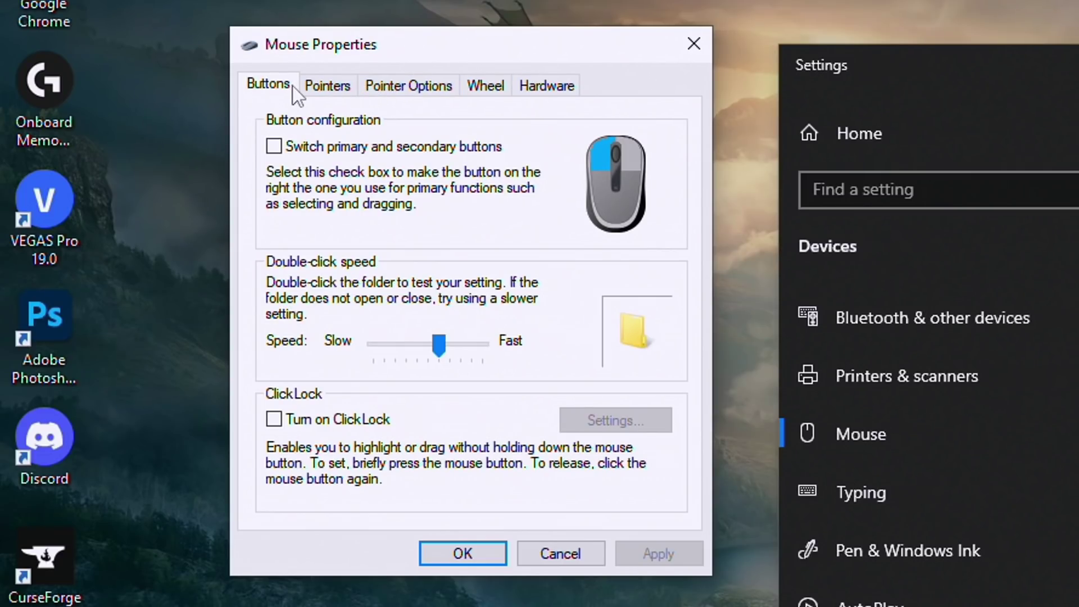
left_click(387, 85)
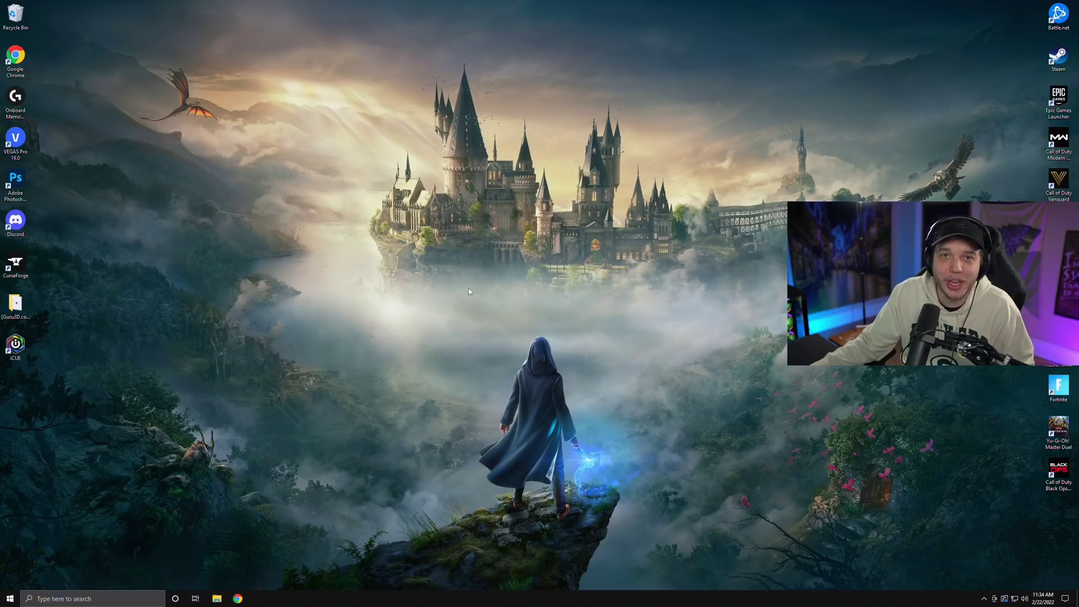
- Launch AMD Radeon Software from the desktop's right-click menu
right_click(465, 289)
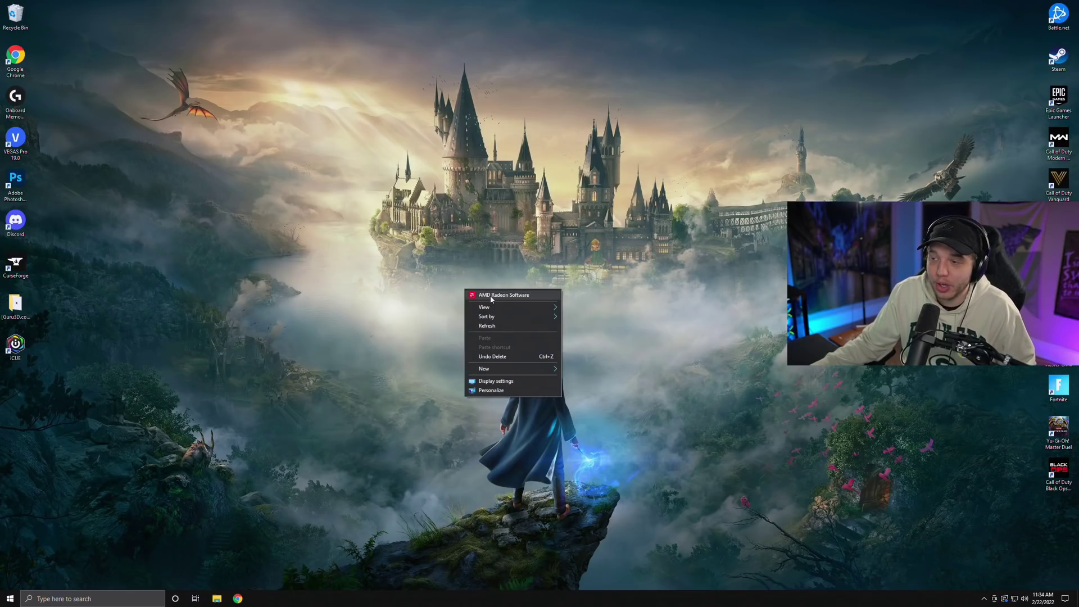
left_click(536, 298)
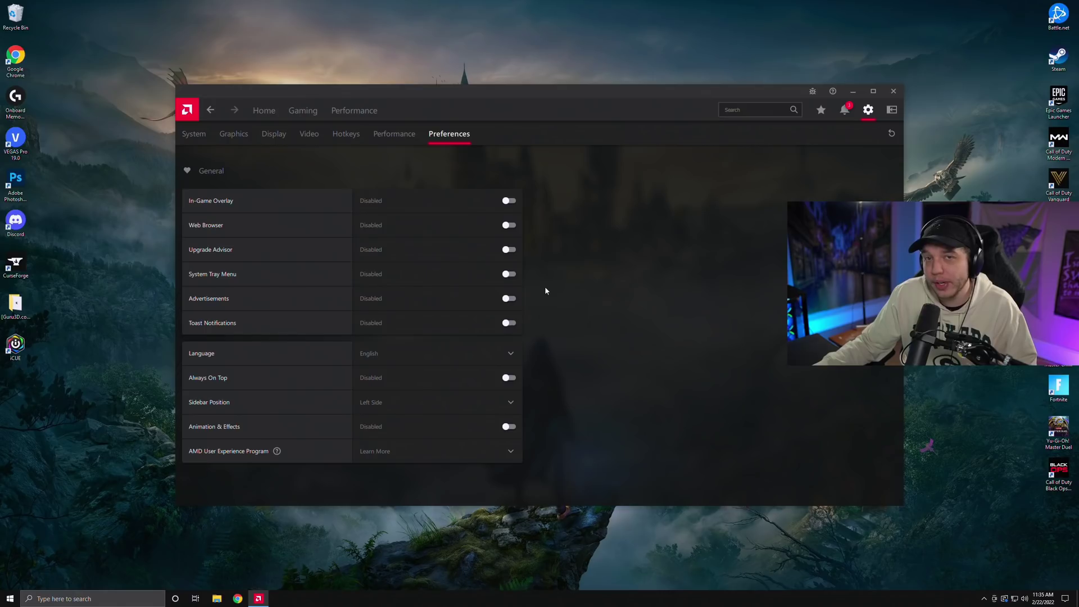
- Show Radeon's global Graphics page and expand its Advanced options section
left_click(240, 135)
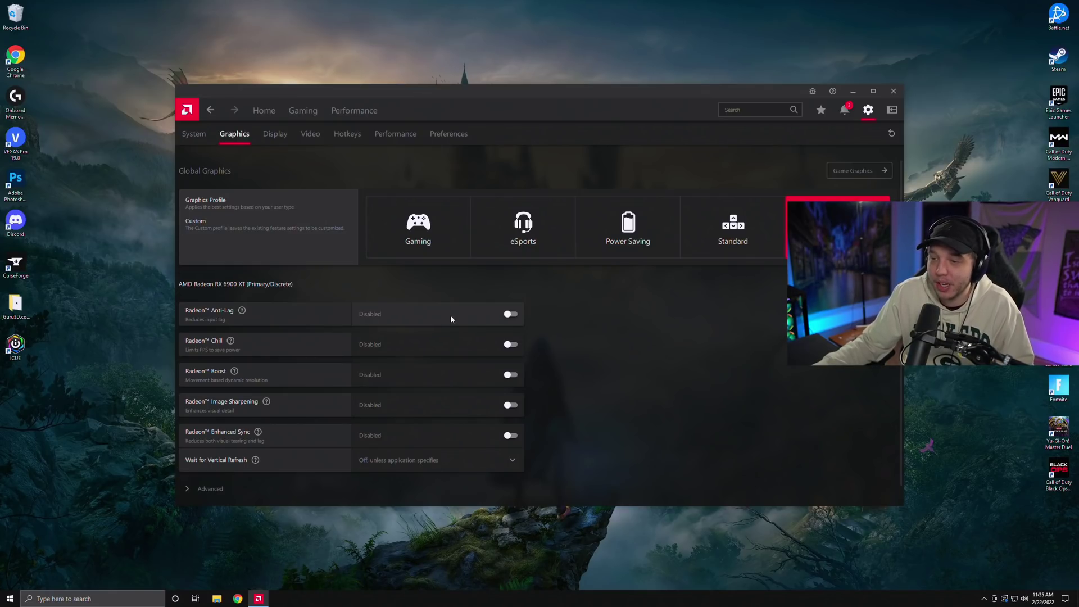
scroll(449, 317, "down", 1)
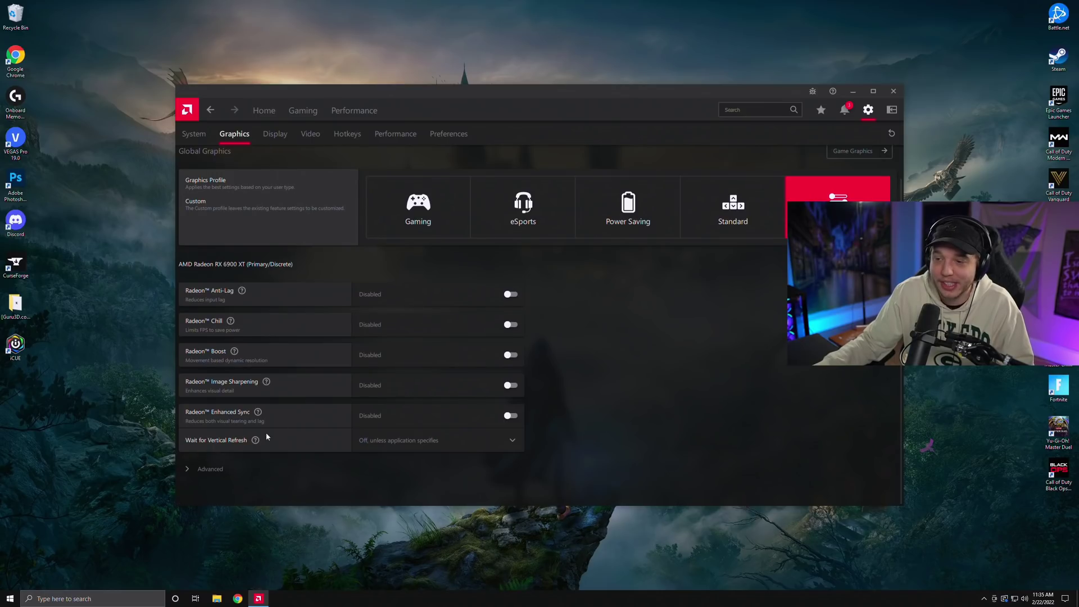
left_click(211, 469)
scroll(626, 348, "down", 6)
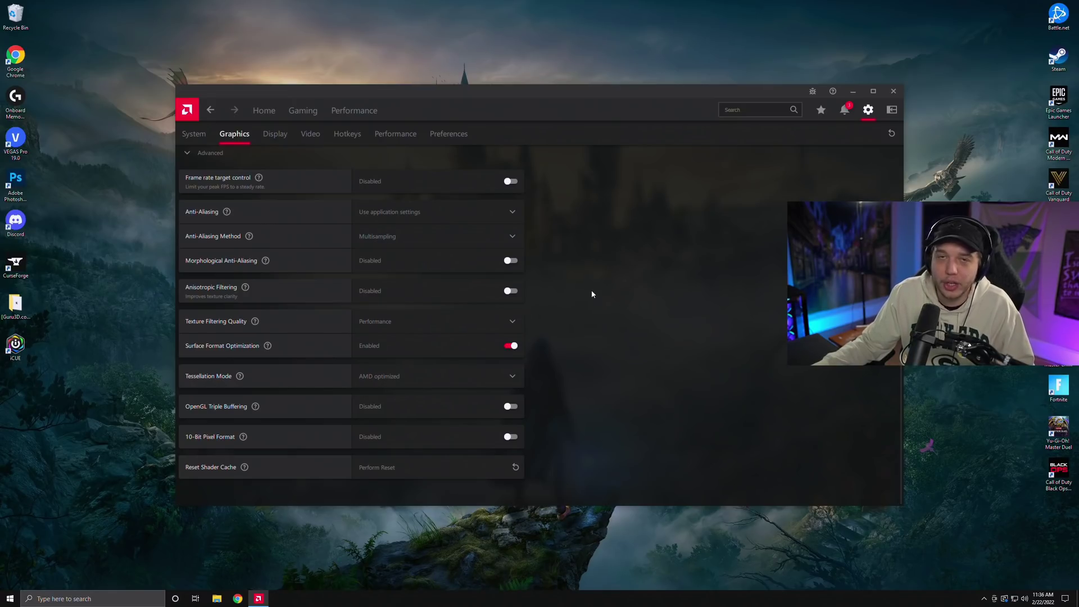
- Open the Call of Duty: Modern Warfare profile and raise its display contrast from 95 to 106
left_click(299, 115)
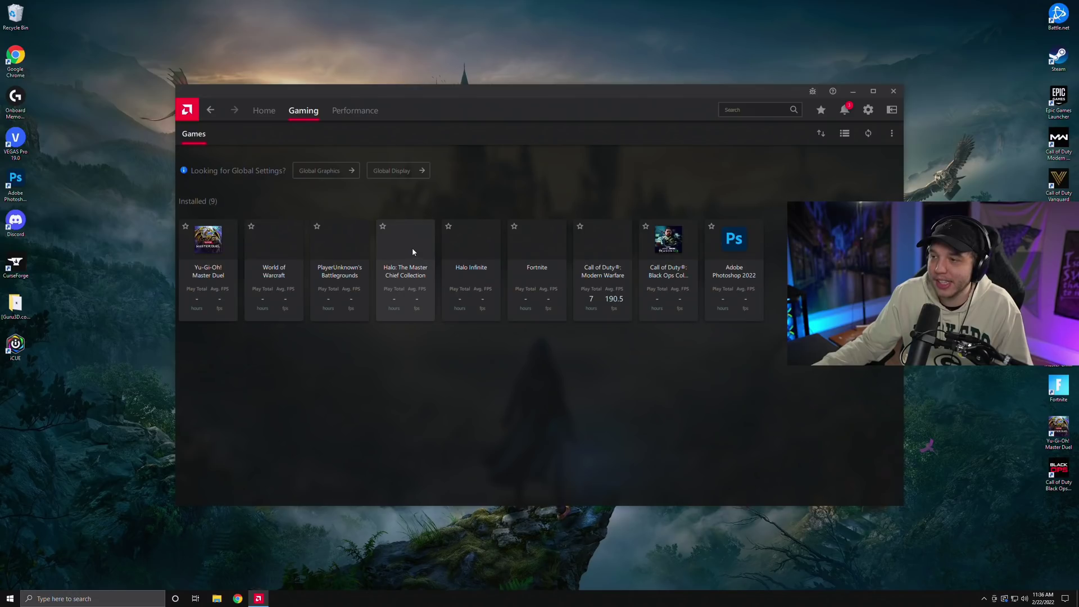
left_click(605, 251)
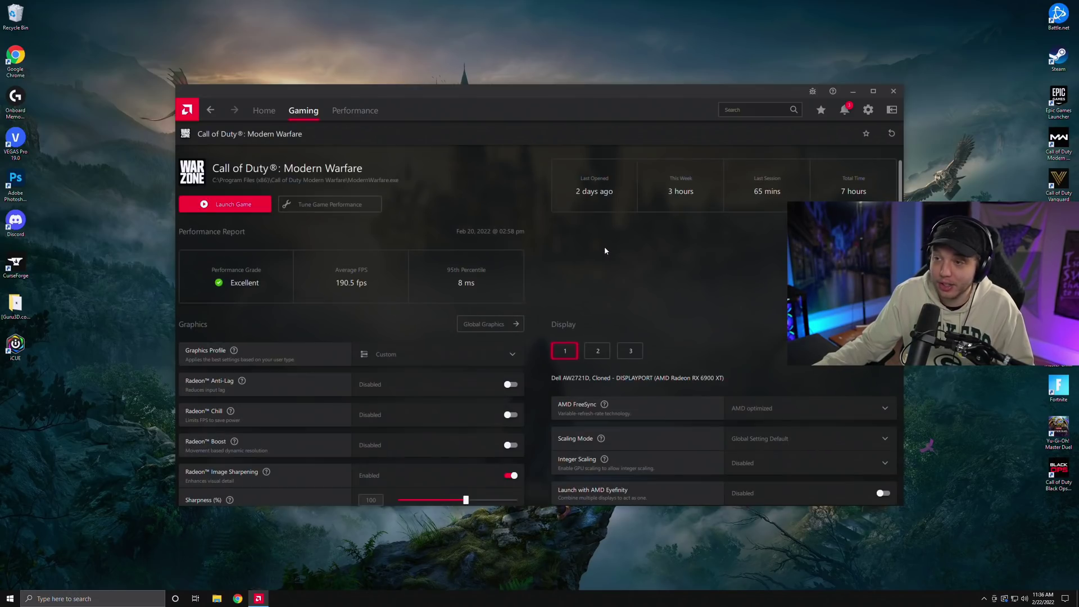
scroll(636, 248, "down", 4)
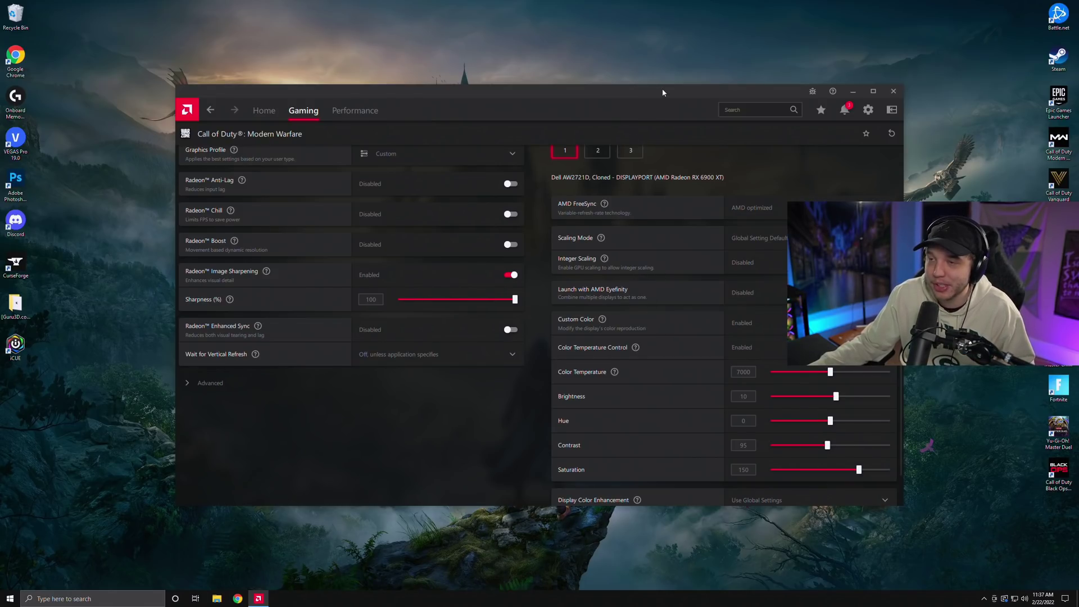
left_click_drag(662, 89, 535, 73)
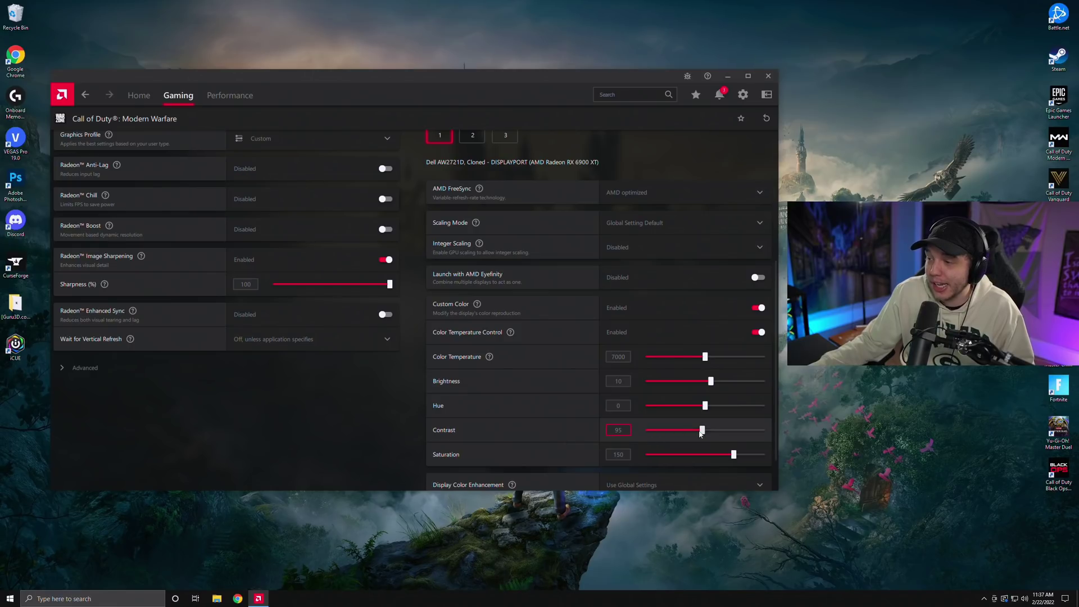
left_click_drag(701, 433, 709, 432)
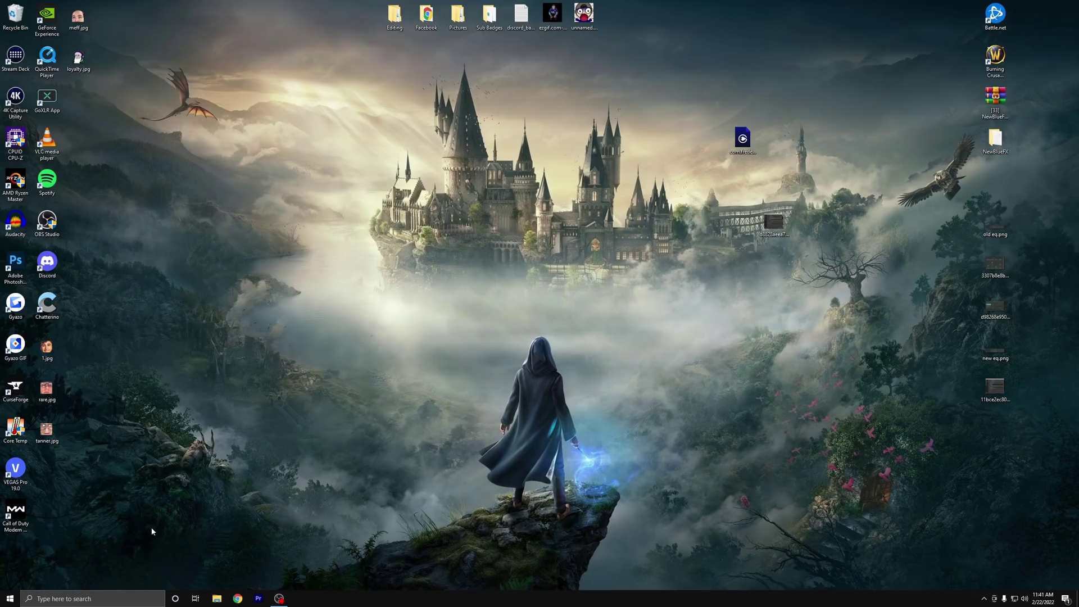
- Search 'graphics' and open the Windows Graphics settings page
left_click(87, 599)
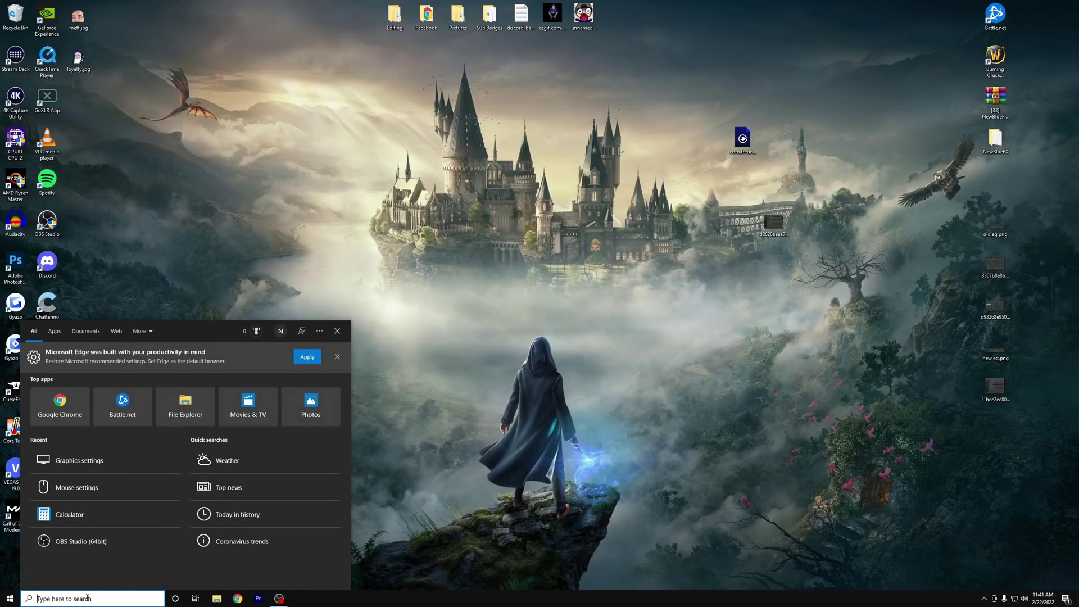
type("graphics")
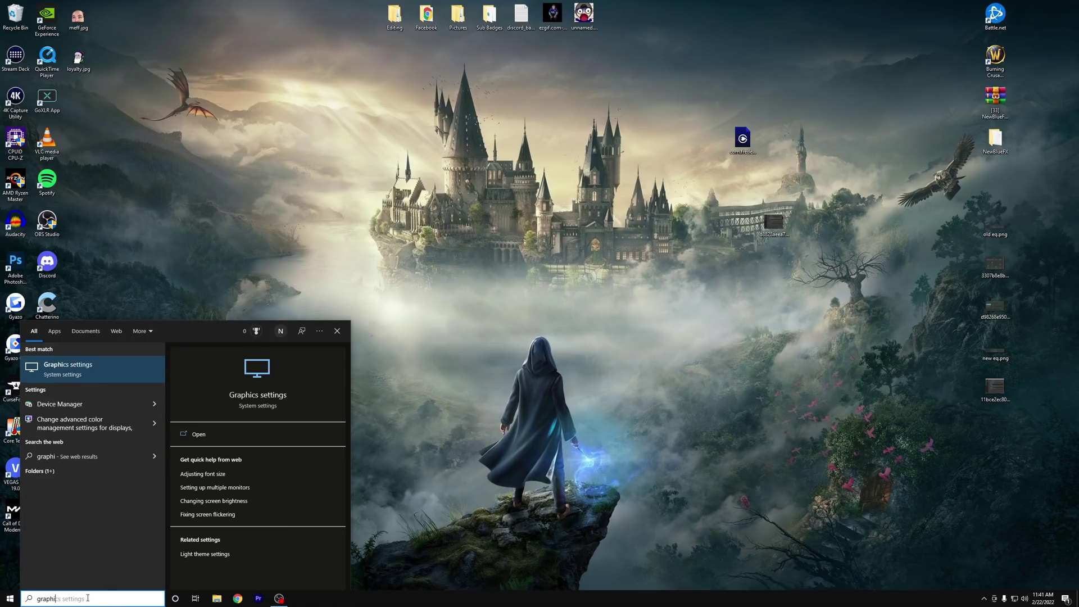
left_click(128, 369)
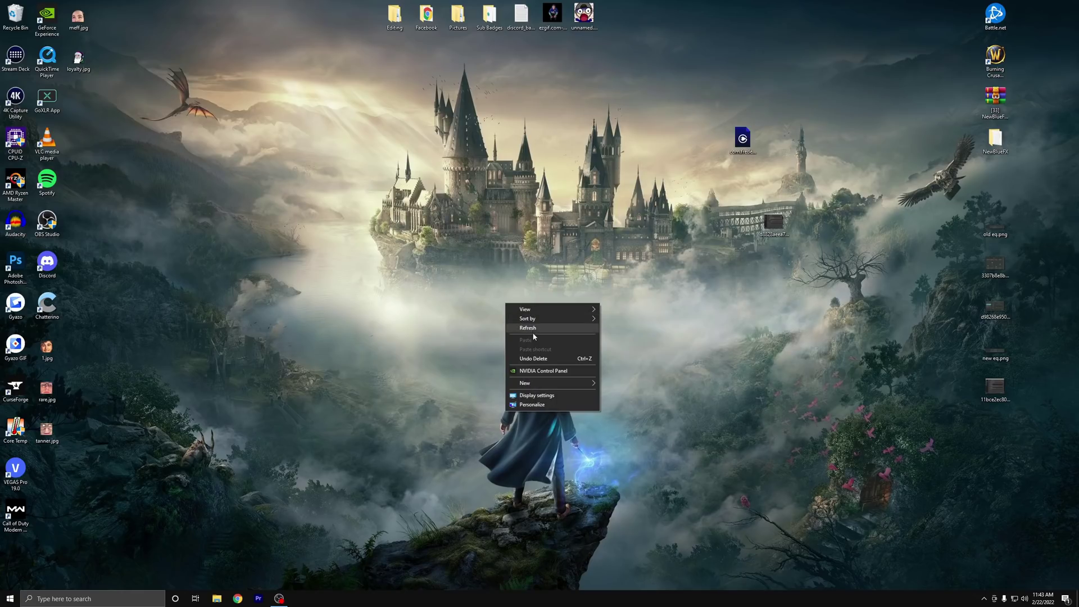
- Launch NVIDIA Control Panel and scroll through the global Manage 3D Settings list
left_click(559, 371)
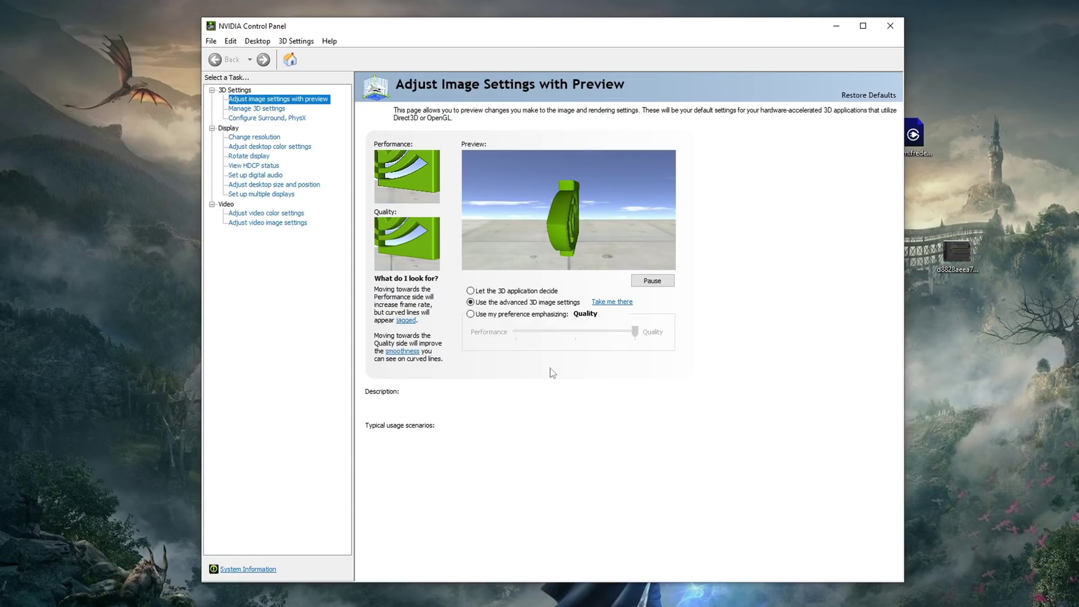
left_click(279, 109)
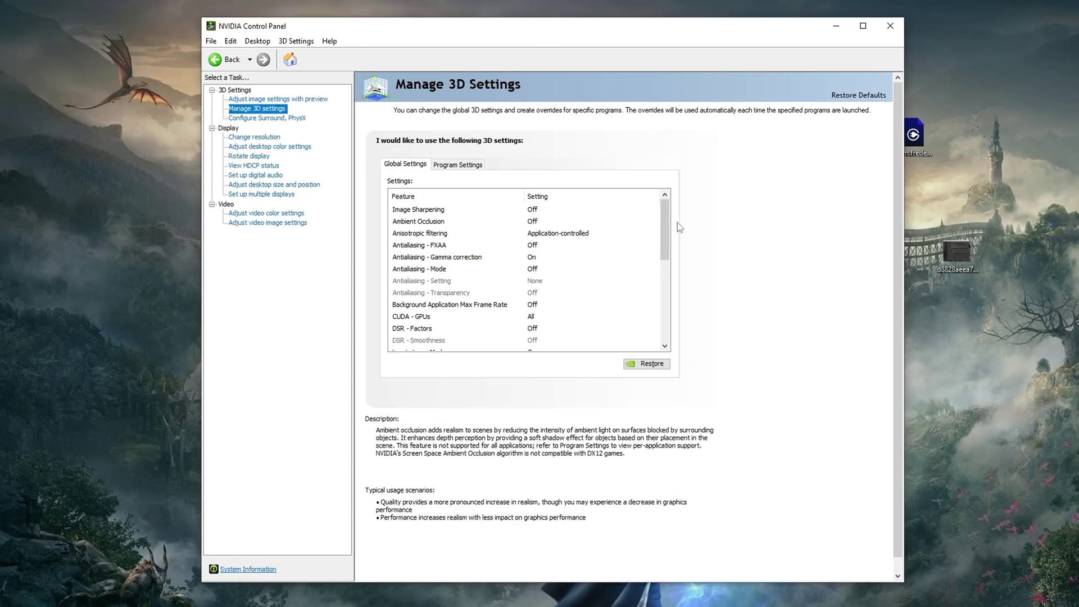
left_click_drag(665, 223, 664, 309)
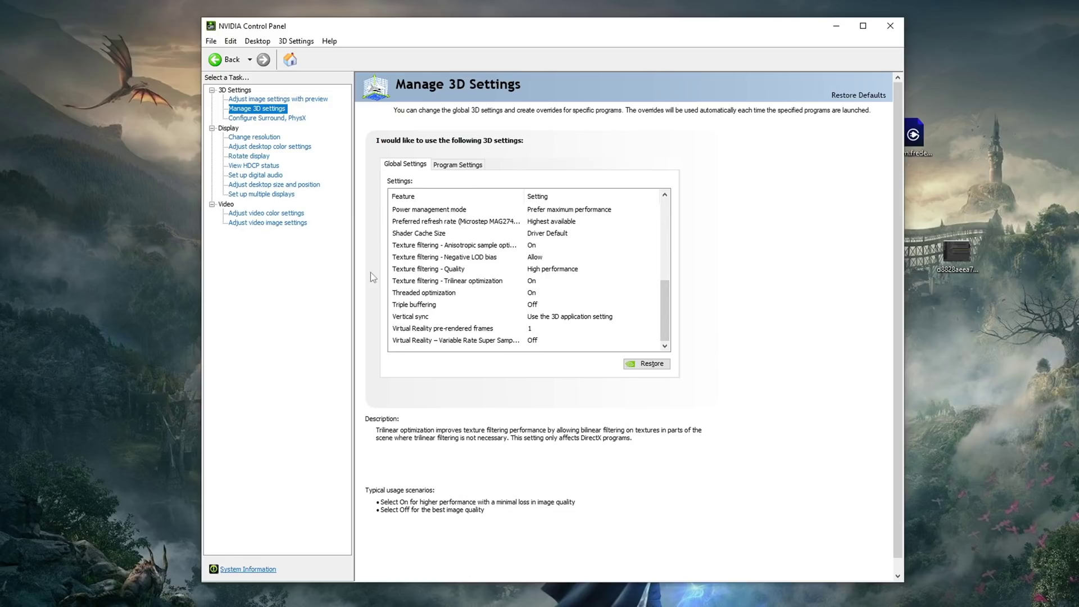
- Check Change resolution shows 2560 × 1440 (native) at 144Hz
left_click(268, 138)
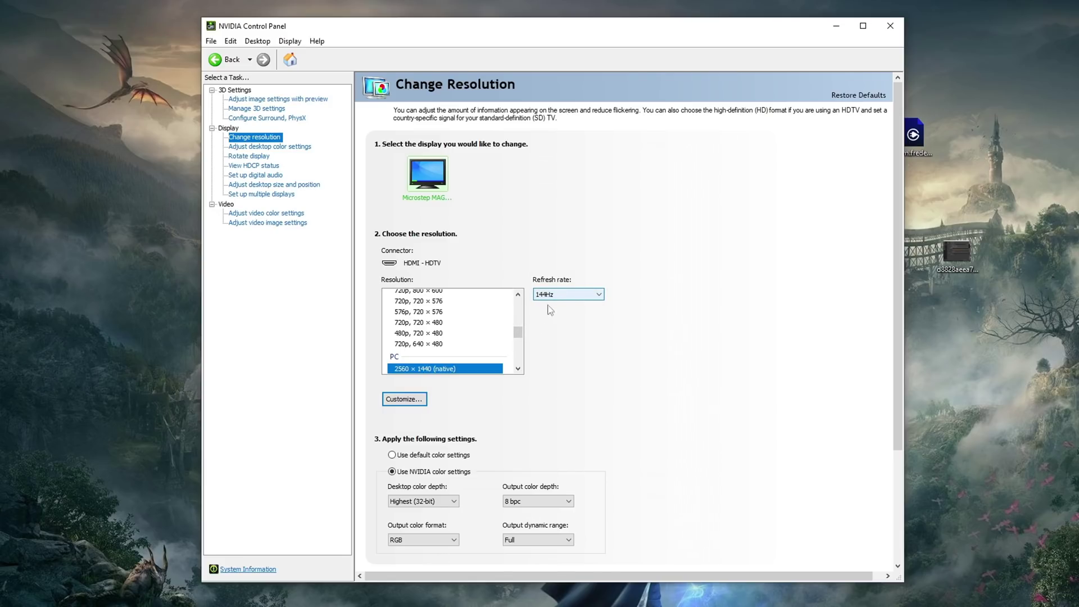
left_click_drag(518, 332, 517, 303)
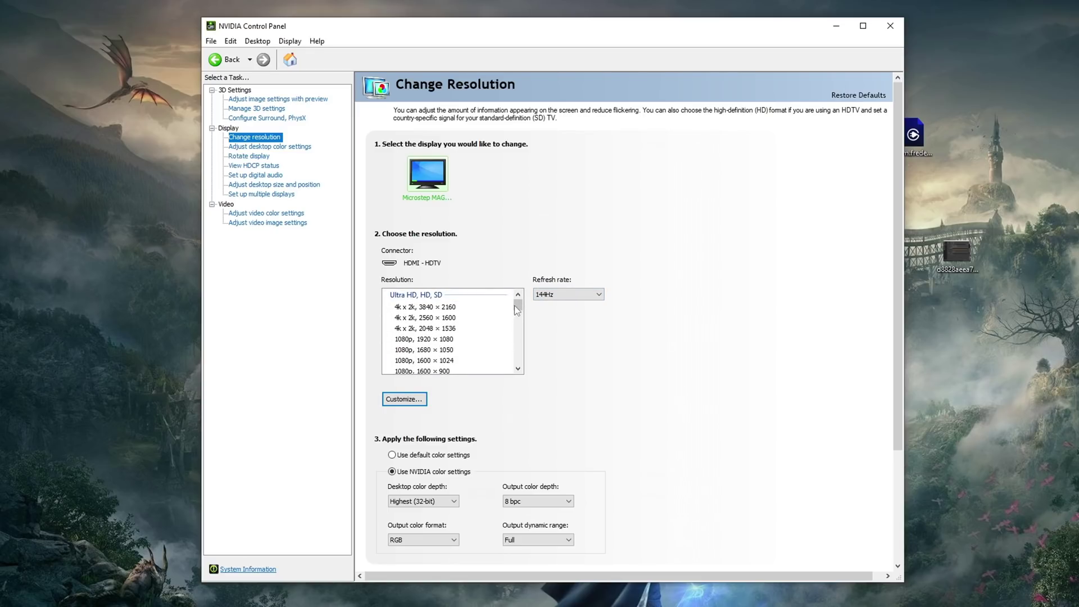
left_click_drag(517, 310, 517, 345)
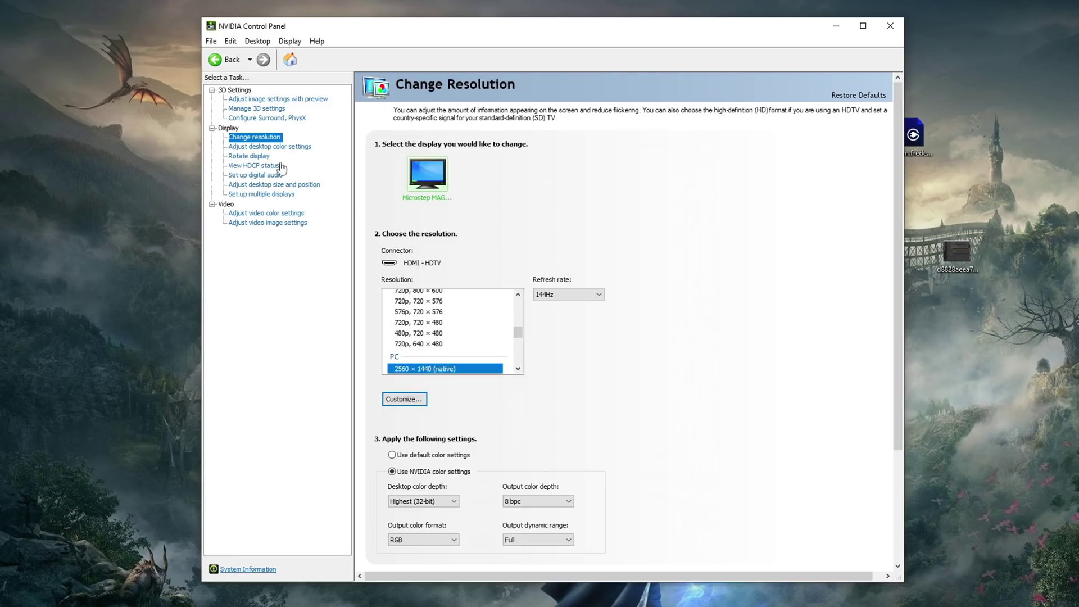
- Apply a 75% desktop Digital vibrance in Adjust desktop color settings
left_click(271, 147)
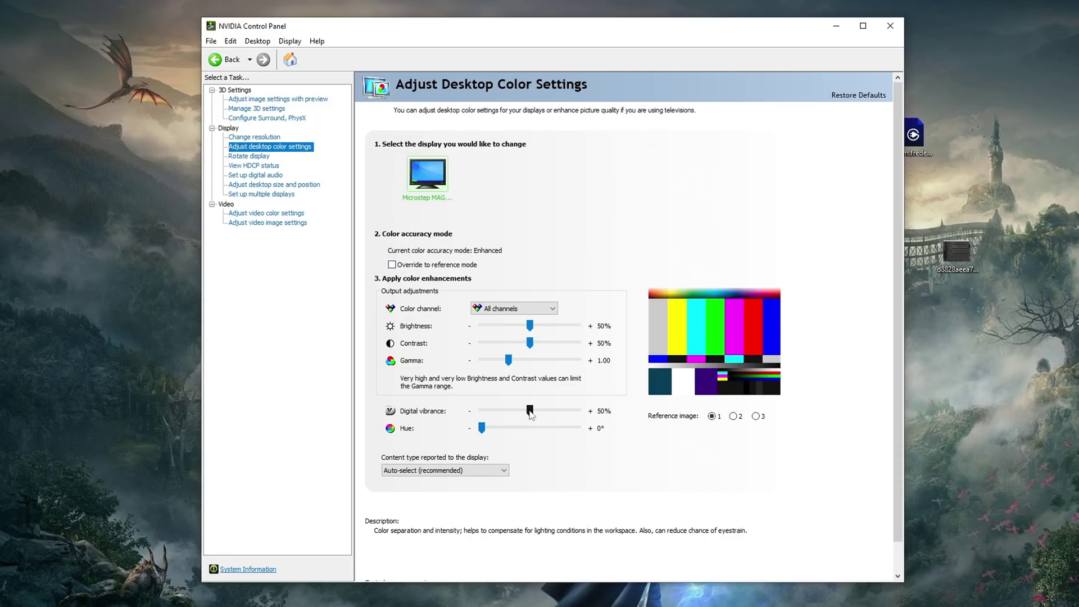
left_click_drag(530, 414, 555, 417)
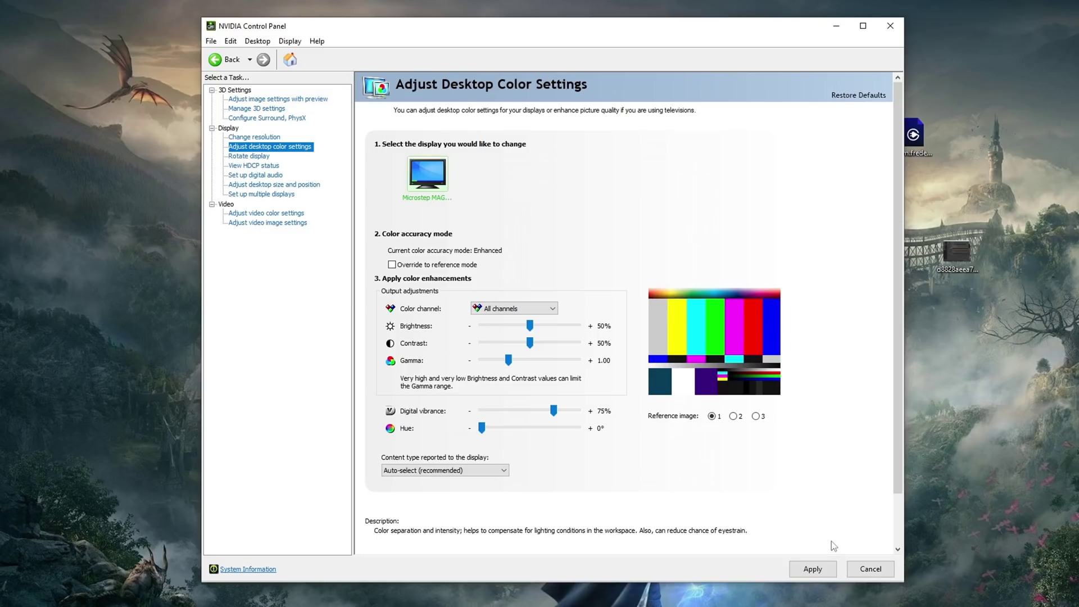
left_click(812, 570)
- Set video color to 'With the NVIDIA settings' and dynamic range to Full (0-255)
left_click(254, 215)
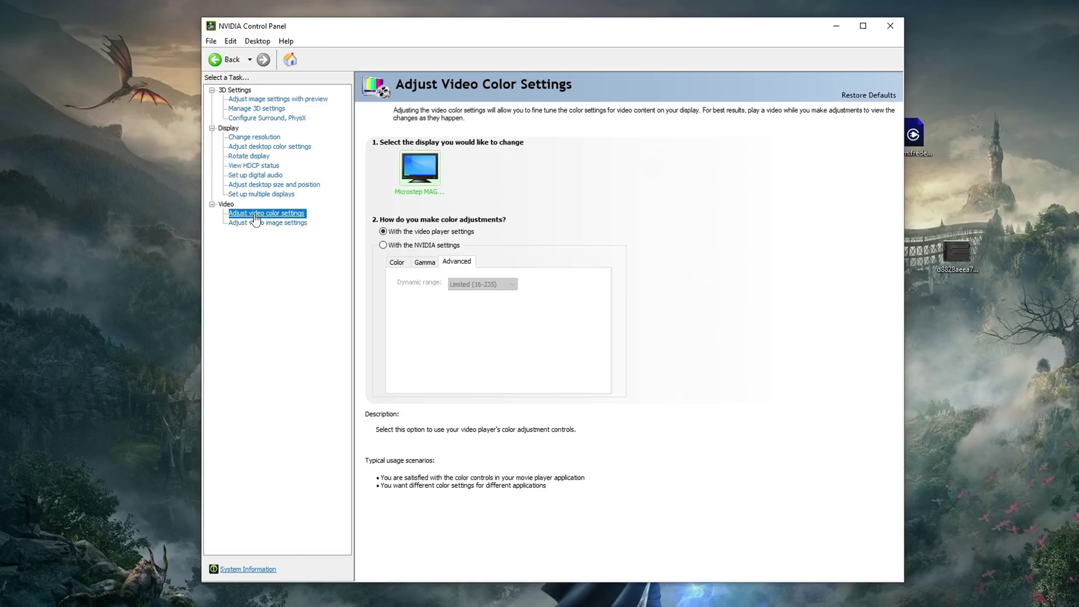
left_click(384, 247)
left_click(480, 285)
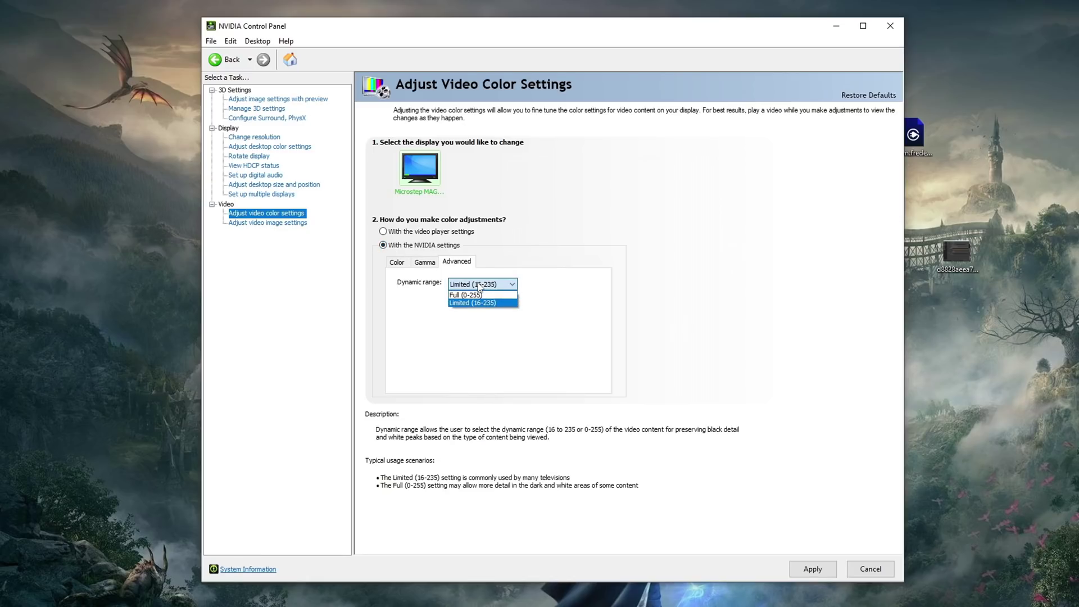
left_click(474, 296)
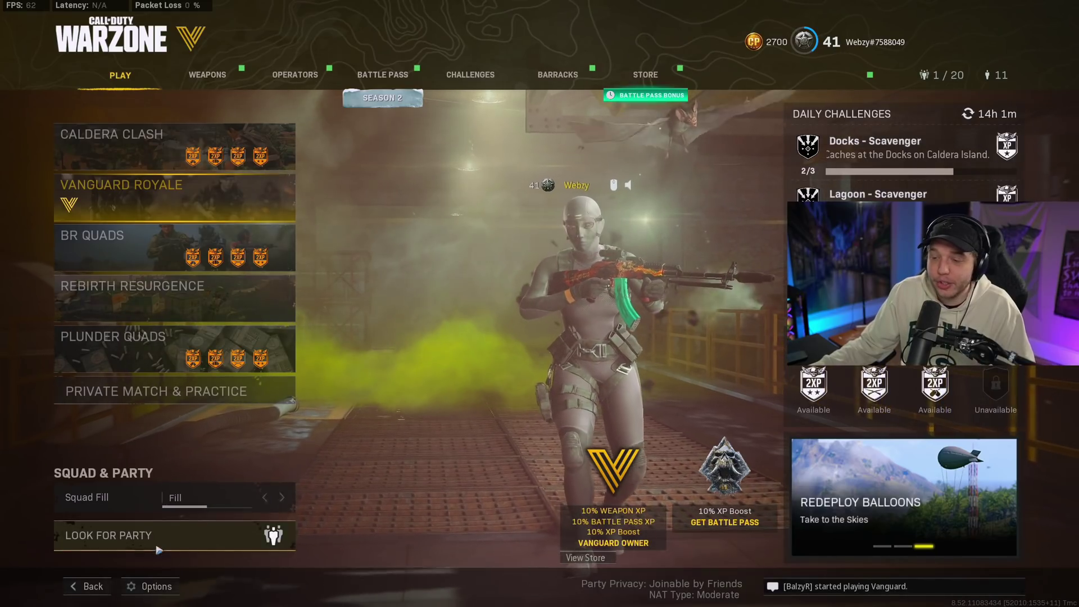
- From the main menu, go to Options > Graphics > Display
left_click(148, 586)
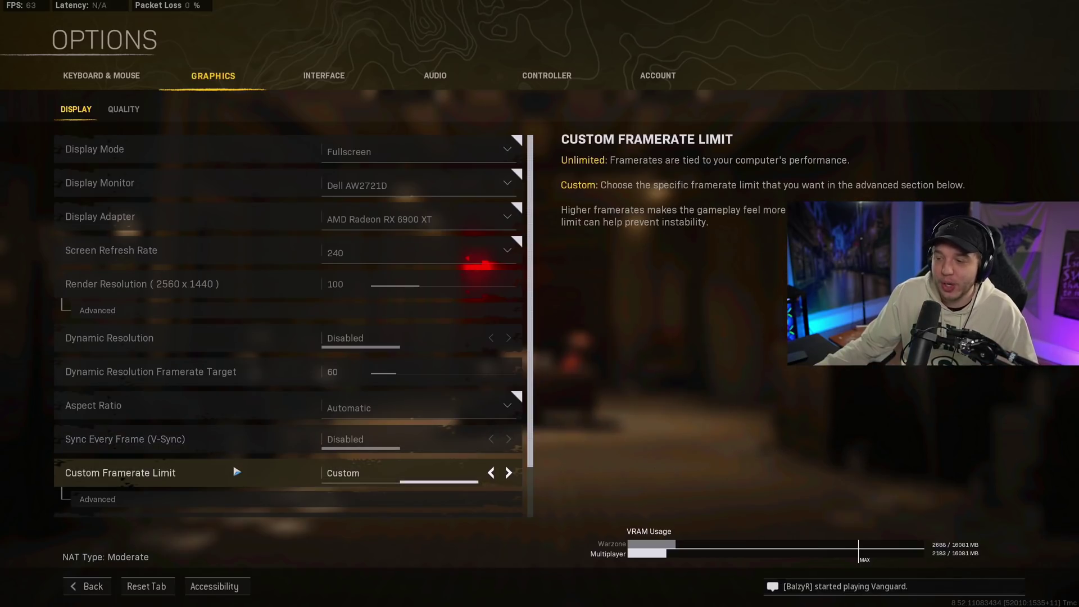
- Expand the advanced framerate limits, check the Out of Focus limit, and confirm Display Gamma is 2.2 (sRGB)
scroll(234, 472, "down", 2)
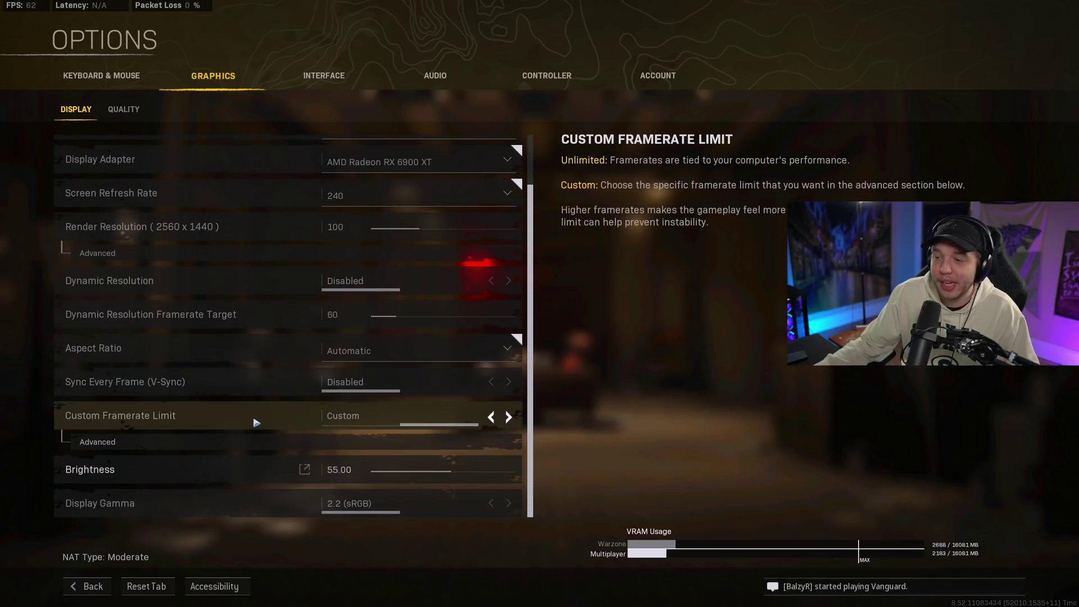
left_click(156, 444)
scroll(248, 428, "down", 2)
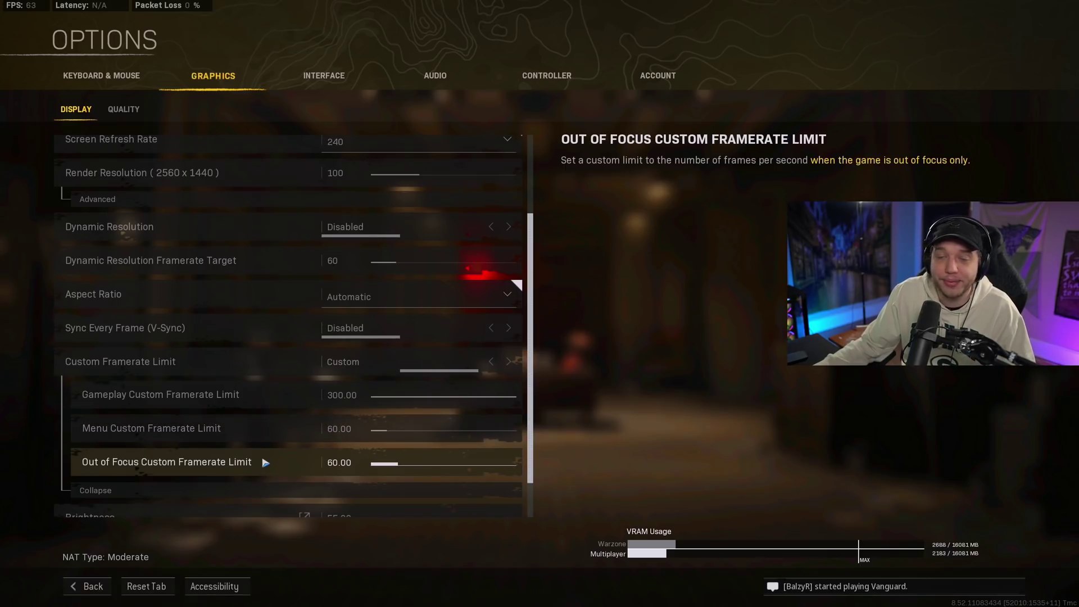
left_click(339, 463)
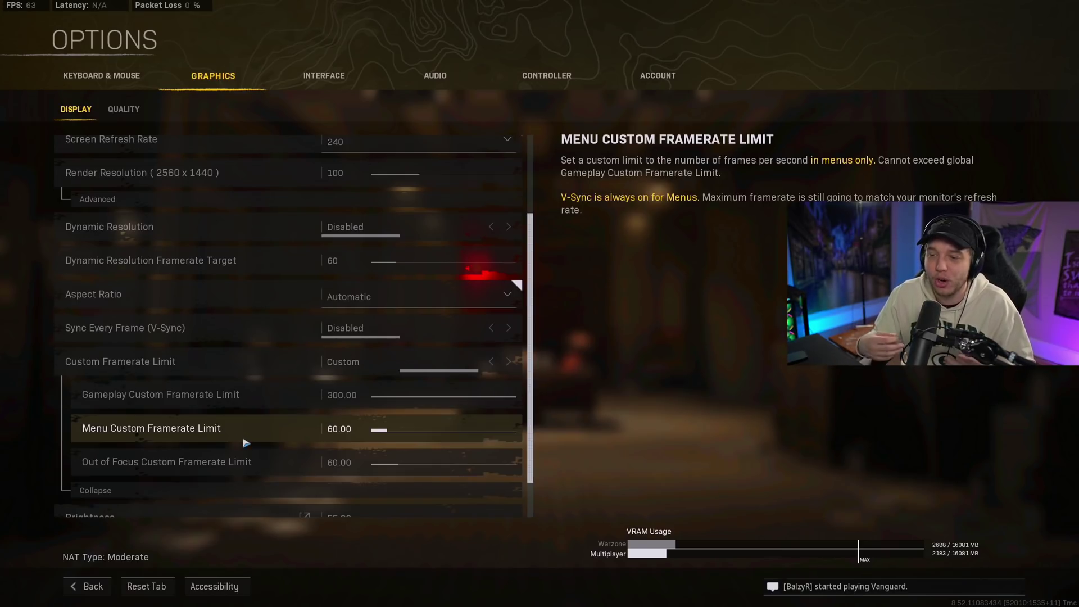
scroll(246, 444, "down", 1)
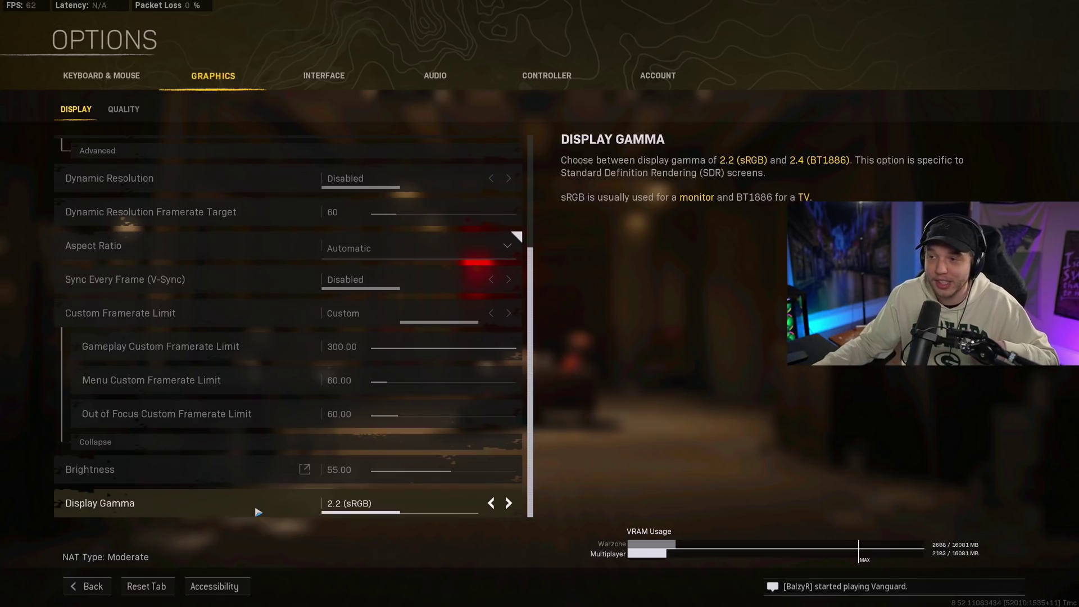
- Switch to the Quality tab and expand Advanced under Field of View to show ADS Field of View
left_click(124, 110)
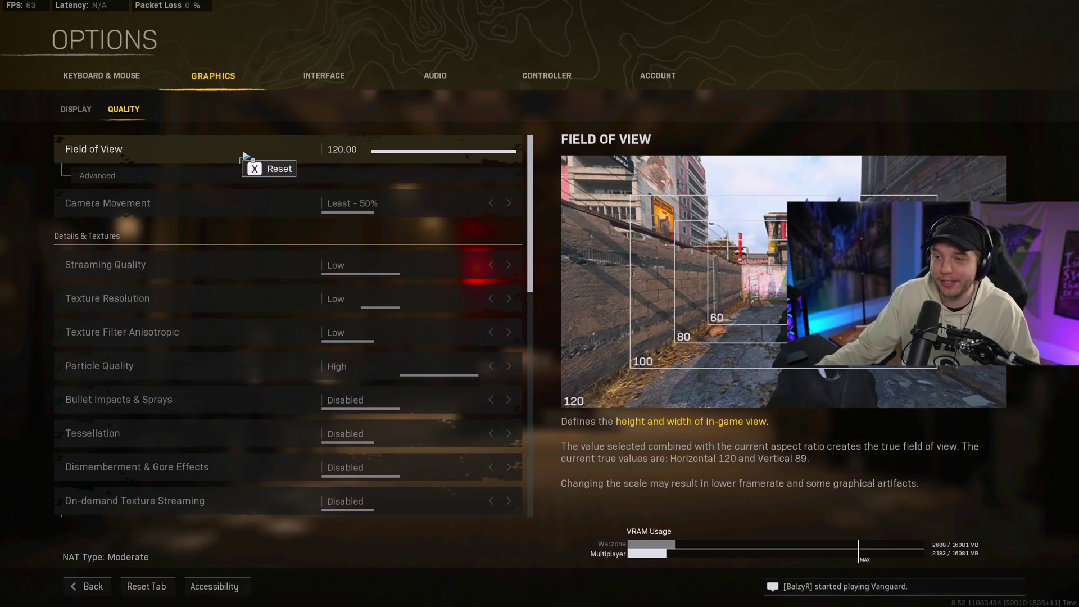
left_click(165, 179)
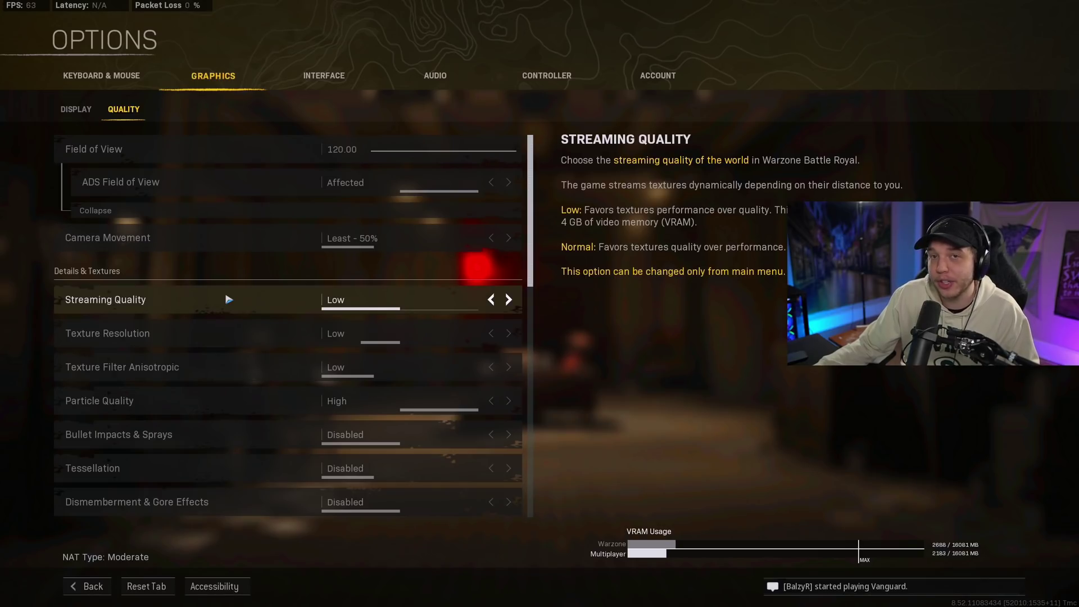
- Leave Streaming Quality at Low, and set Texture Resolution to Normal and Texture Filter Anisotropic to High
left_click(492, 301)
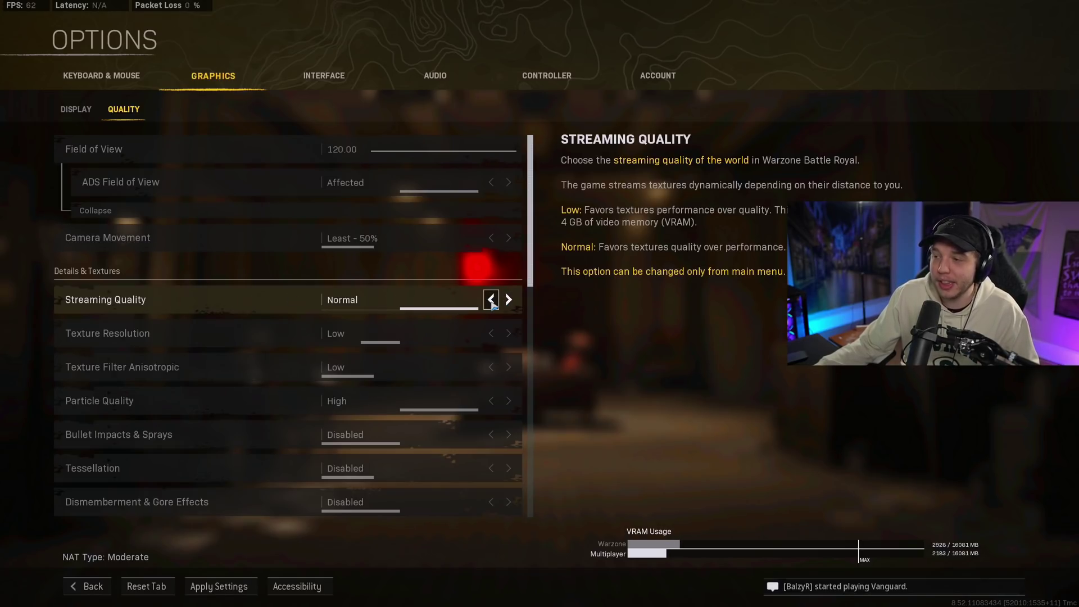
left_click(492, 301)
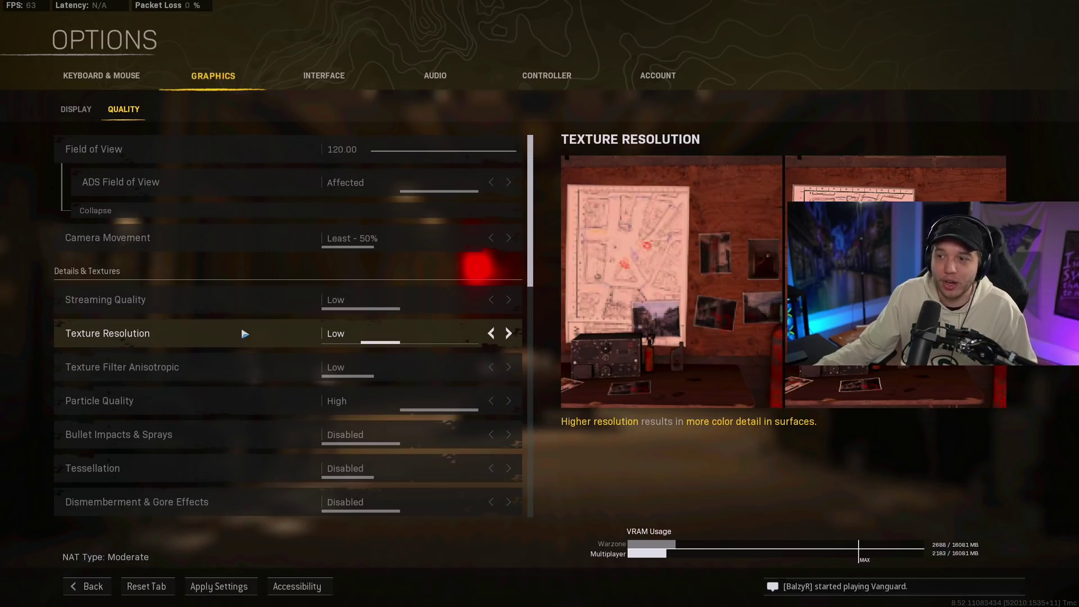
left_click(491, 333)
left_click(509, 333)
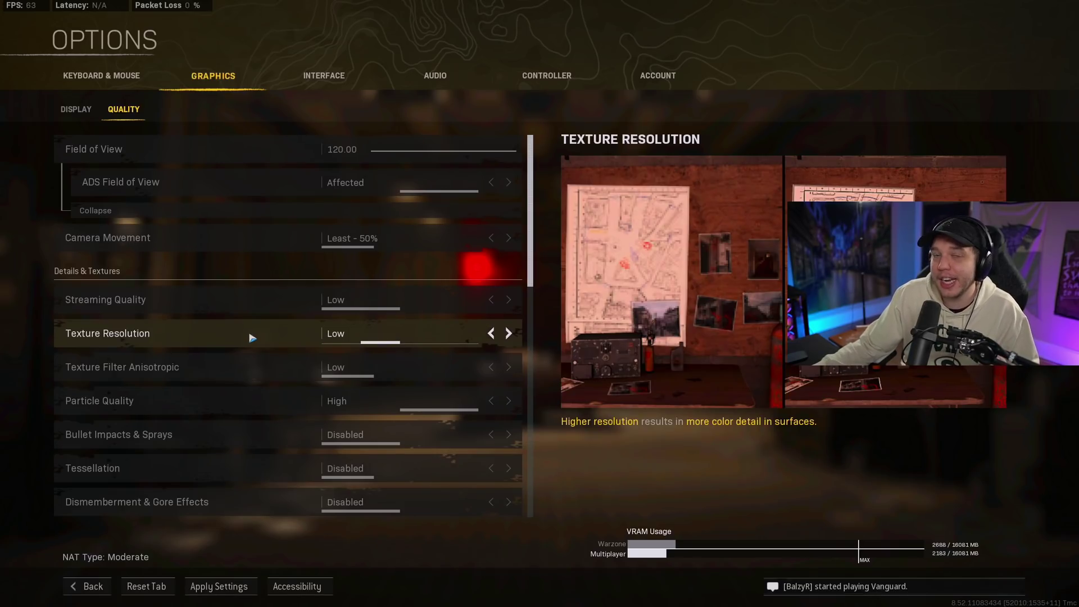
left_click(509, 333)
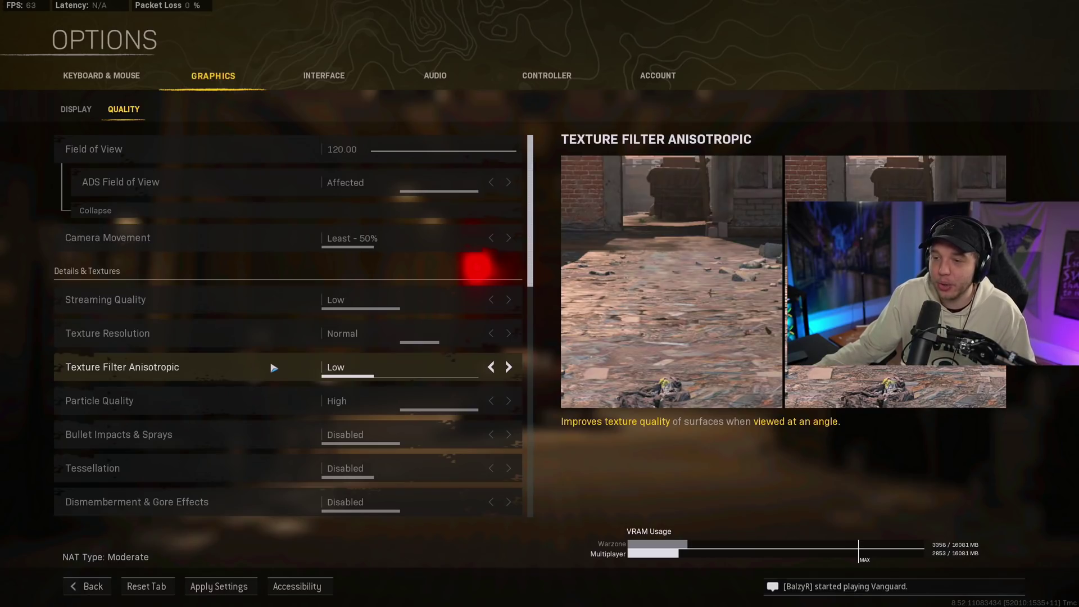
double_click(509, 368)
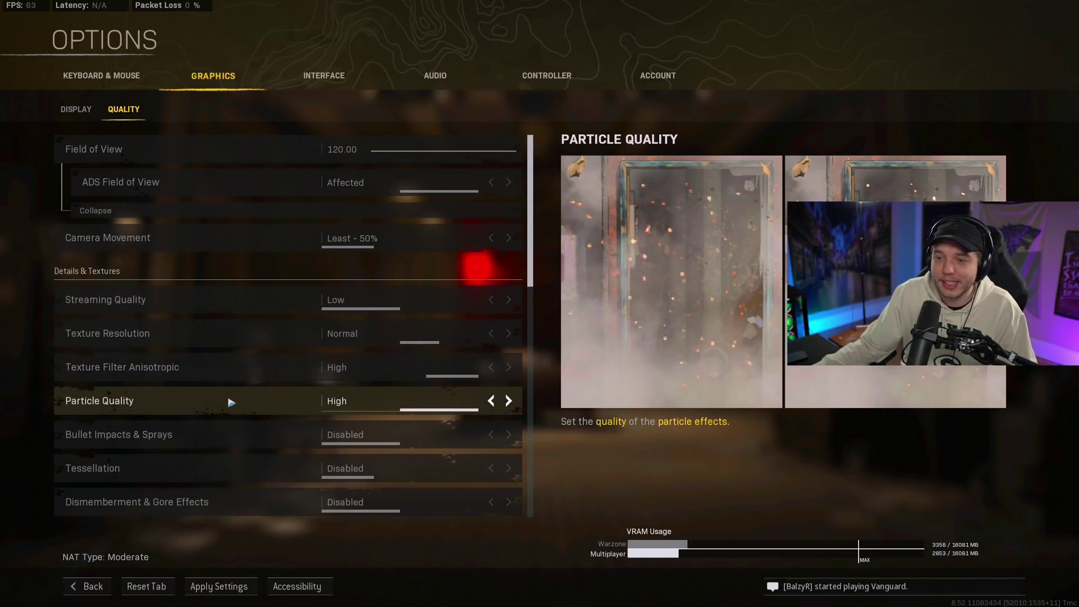
scroll(232, 394, "down", 3)
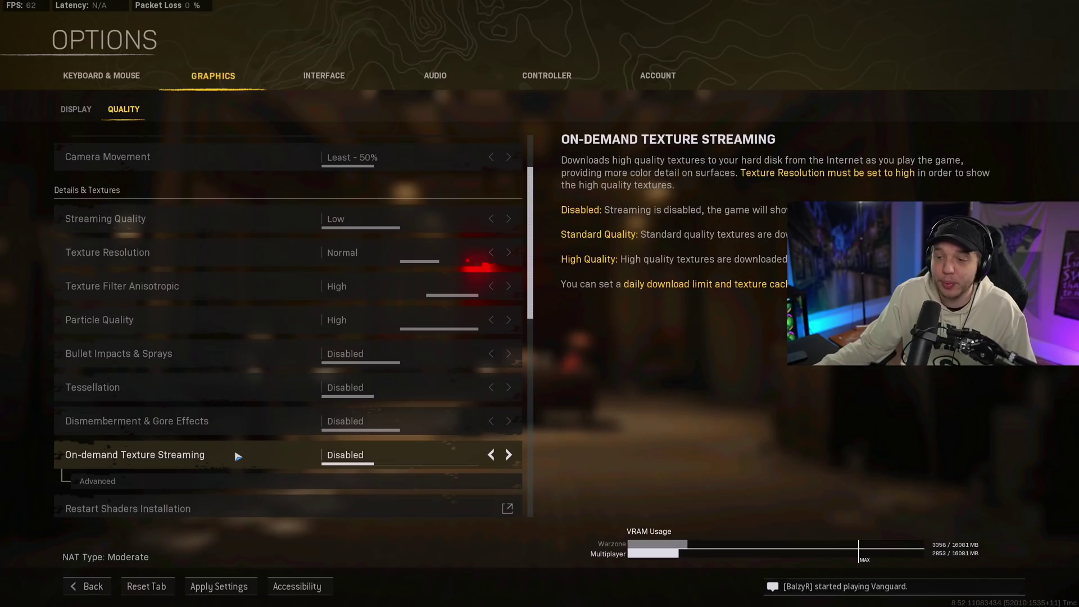
scroll(238, 455, "down", 5)
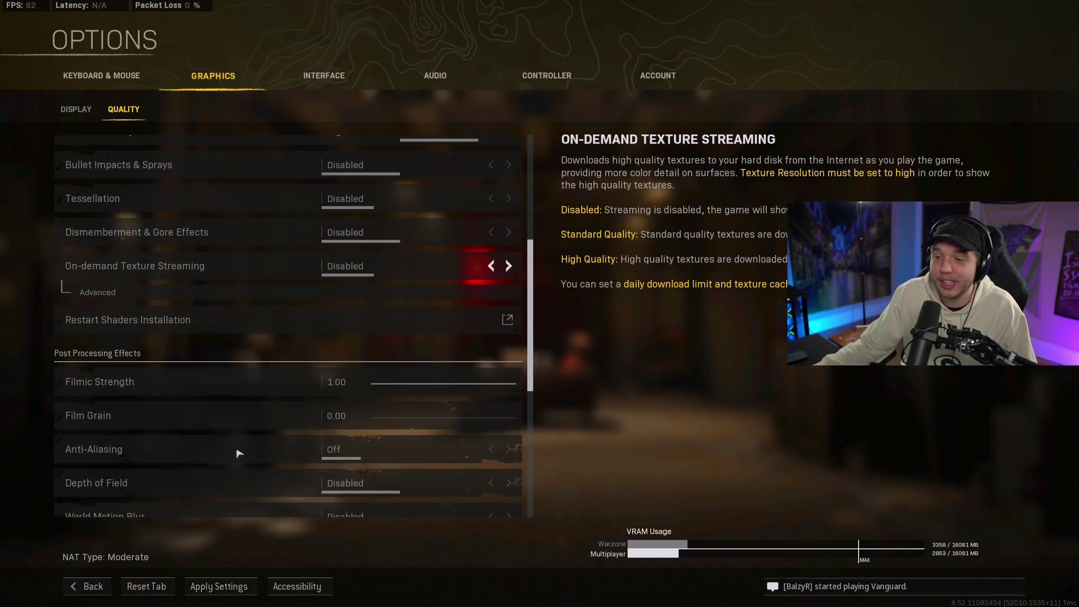
scroll(239, 452, "down", 3)
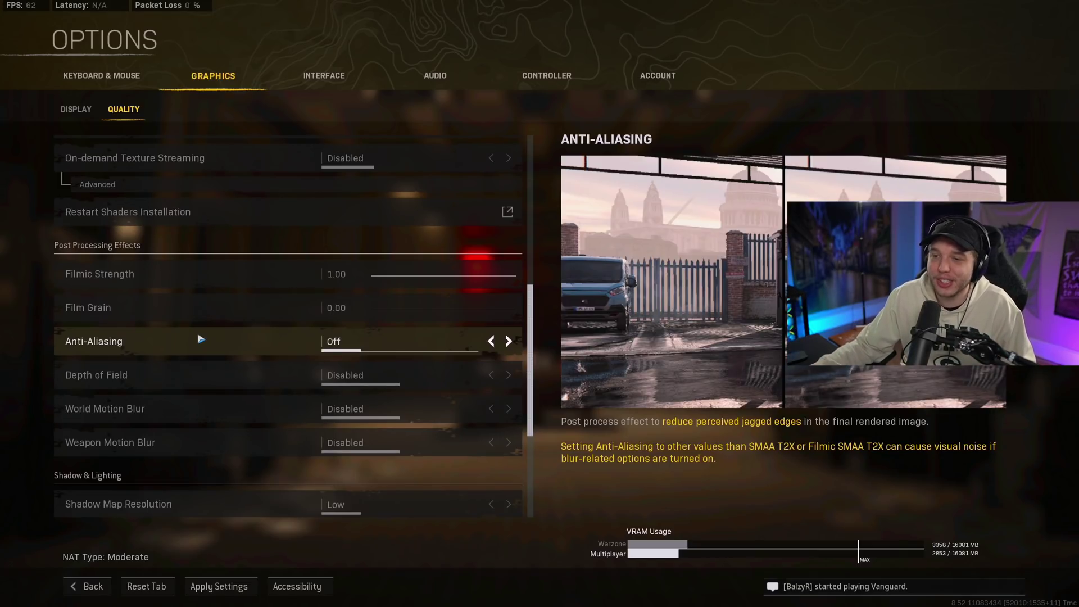
left_click(509, 341)
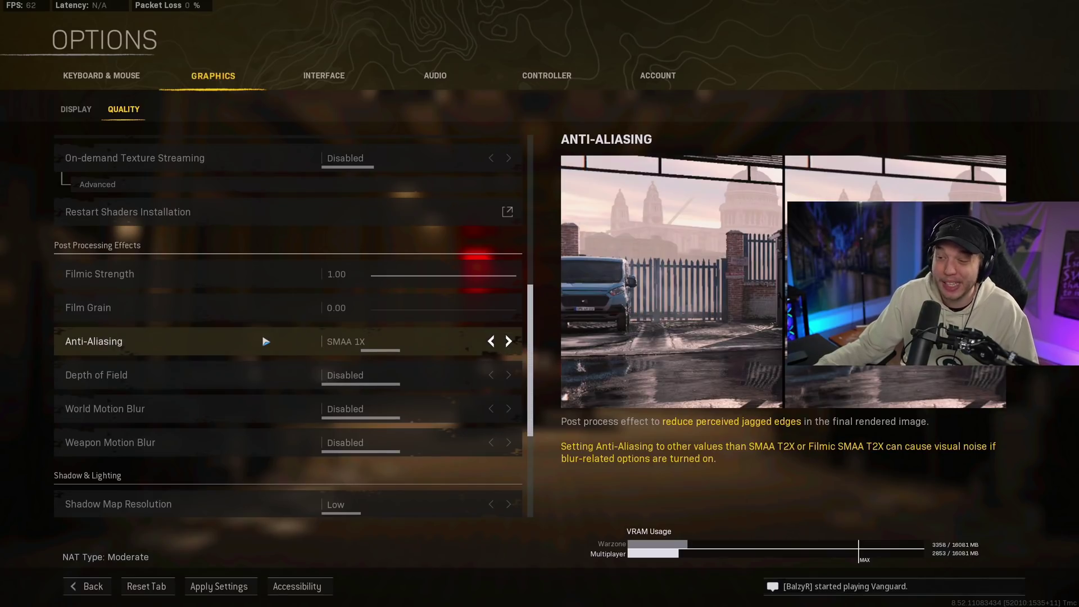
left_click(491, 341)
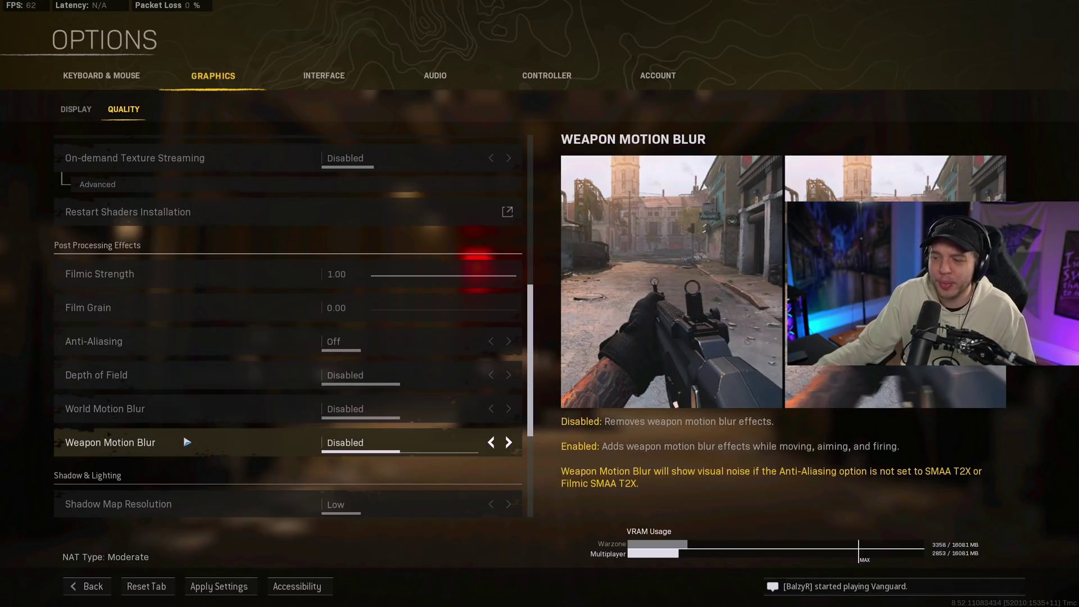
scroll(191, 437, "down", 3)
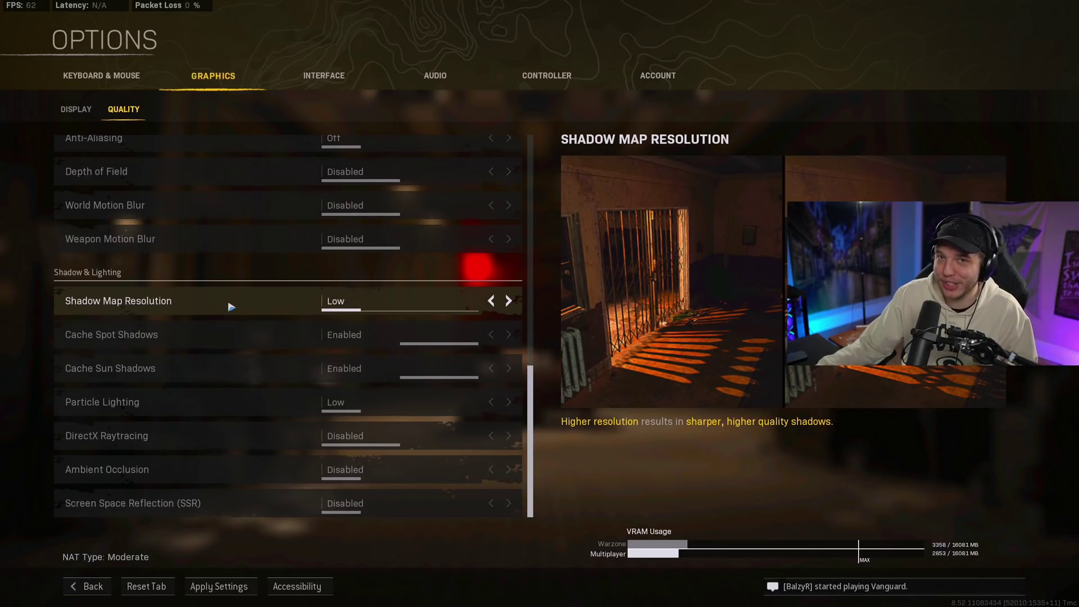
key("Right")
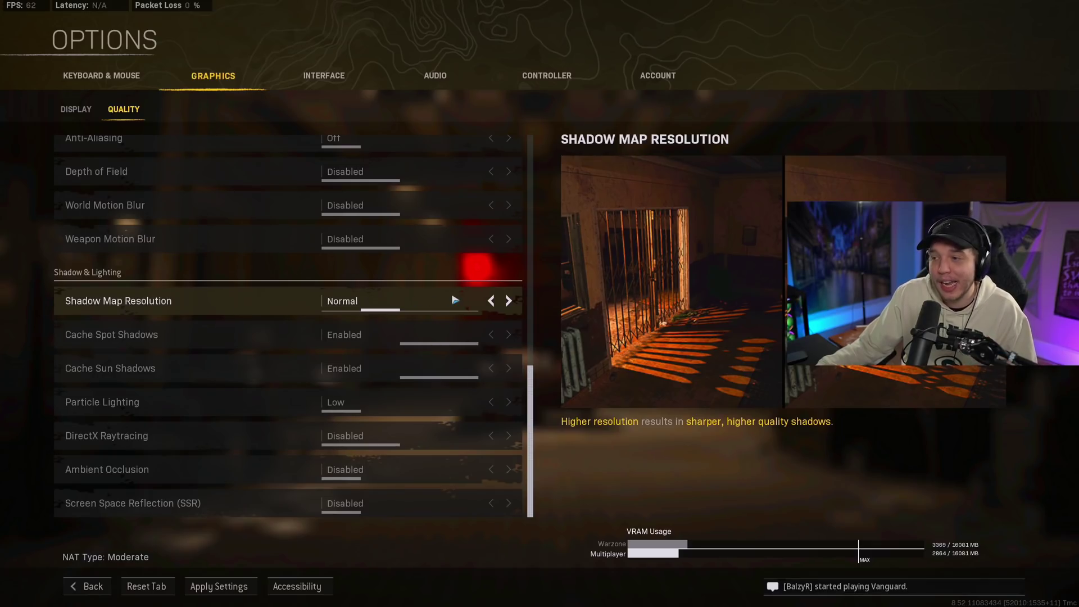
left_click(490, 301)
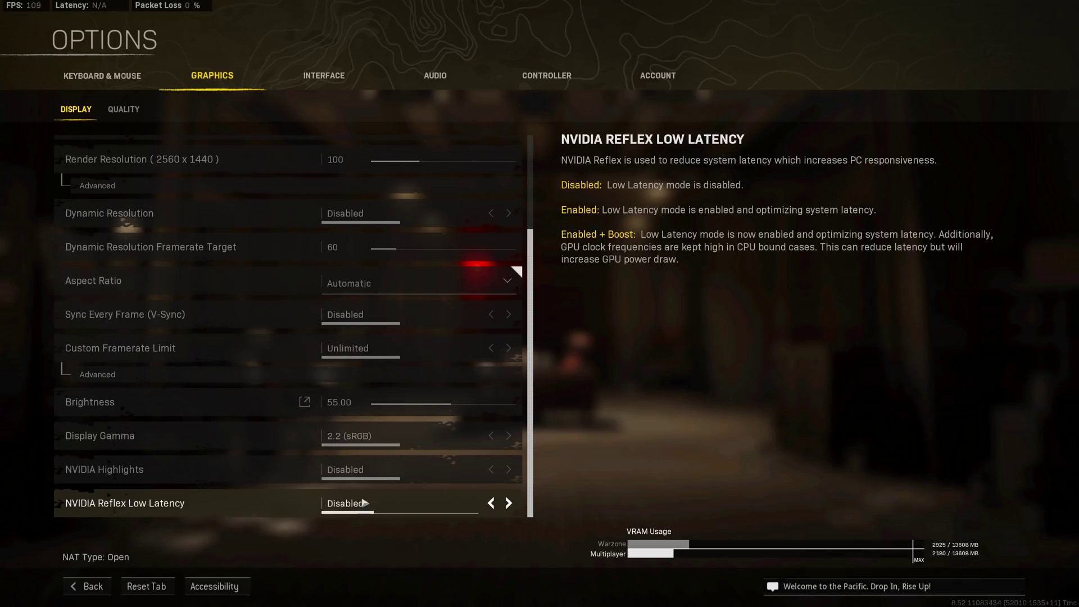
- Step NVIDIA Reflex Low Latency up twice to Enabled + Boost
left_click(508, 503)
left_click(509, 503)
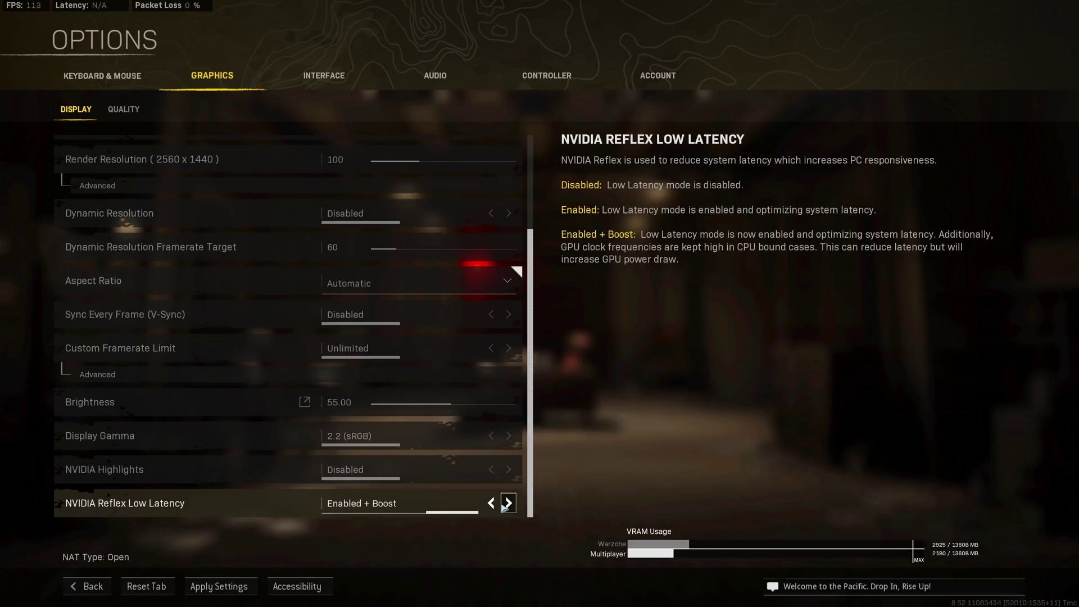
- On the Quality tab, set NVIDIA DLSS to Balanced, which locks Anti-Aliasing at Off
left_click(128, 114)
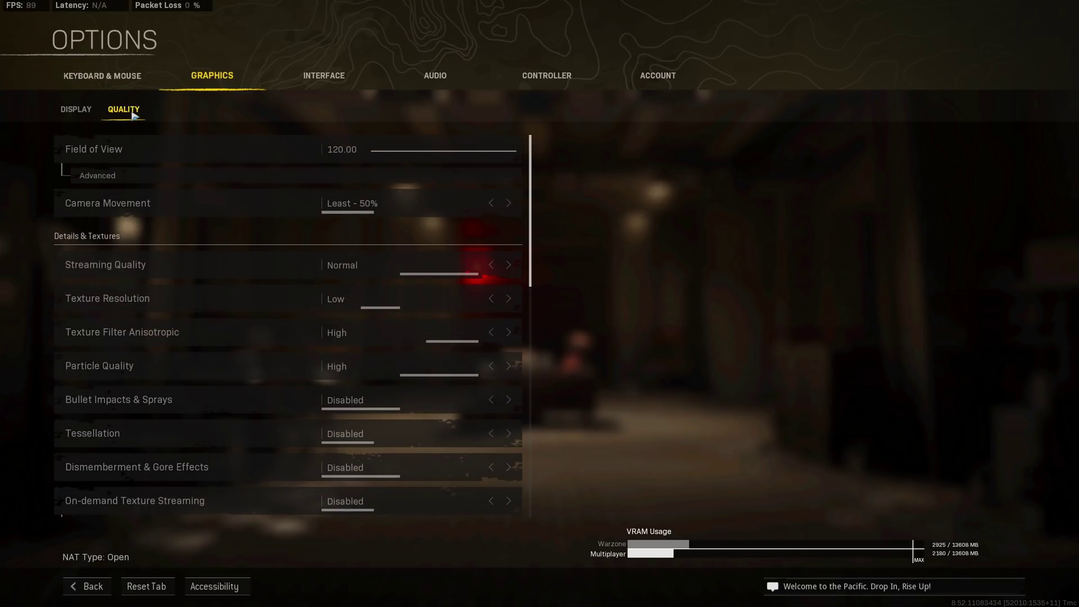
scroll(274, 321, "down", 1)
scroll(274, 321, "down", 10)
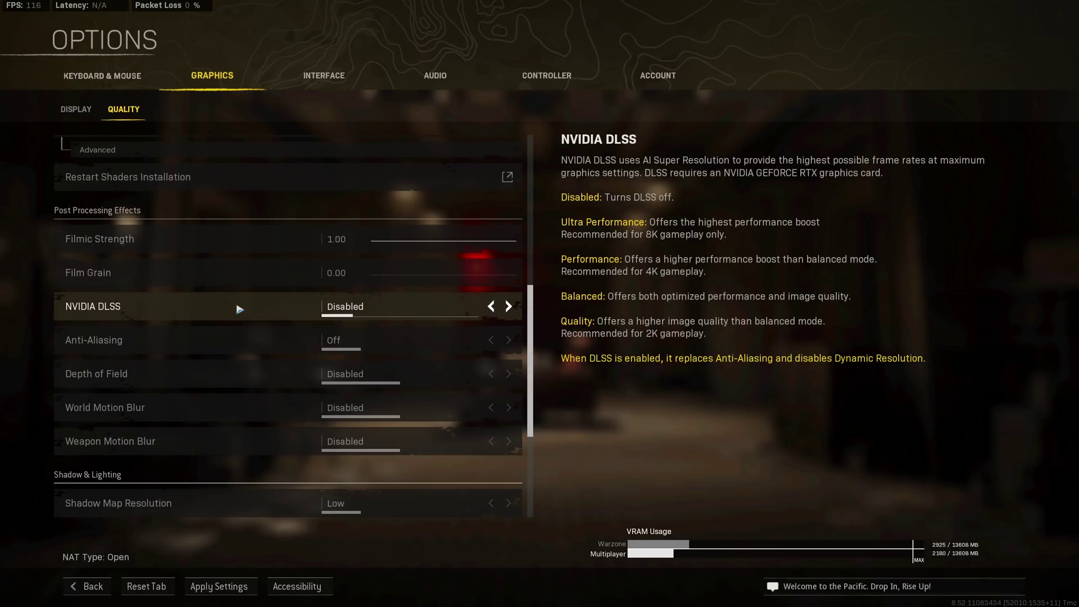
left_click(509, 307)
left_click(509, 307)
left_click(509, 307)
left_click(509, 307)
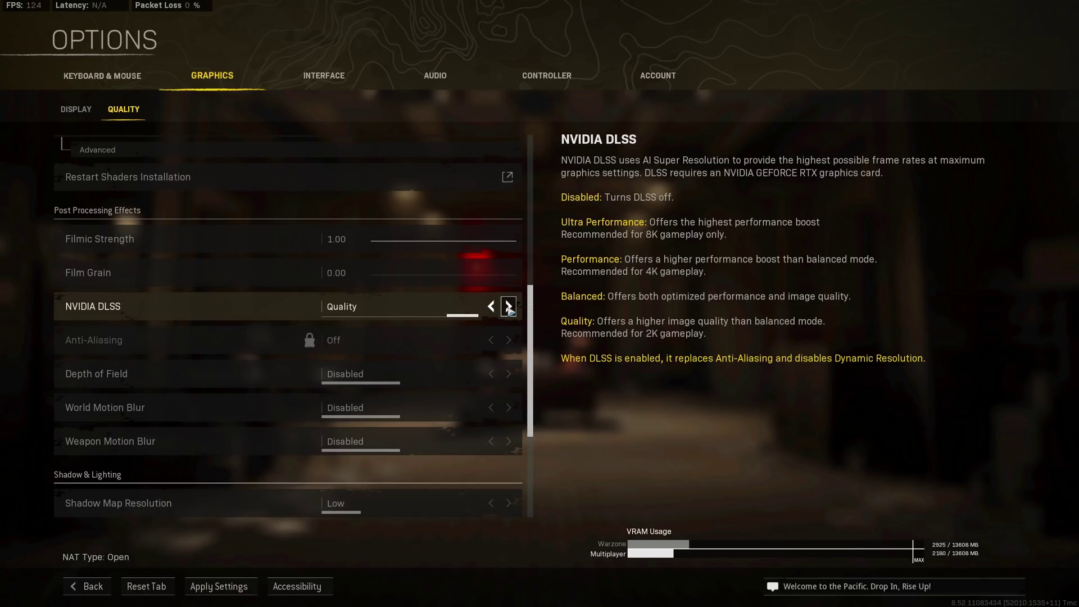
left_click(492, 308)
left_click(492, 308)
left_click(509, 308)
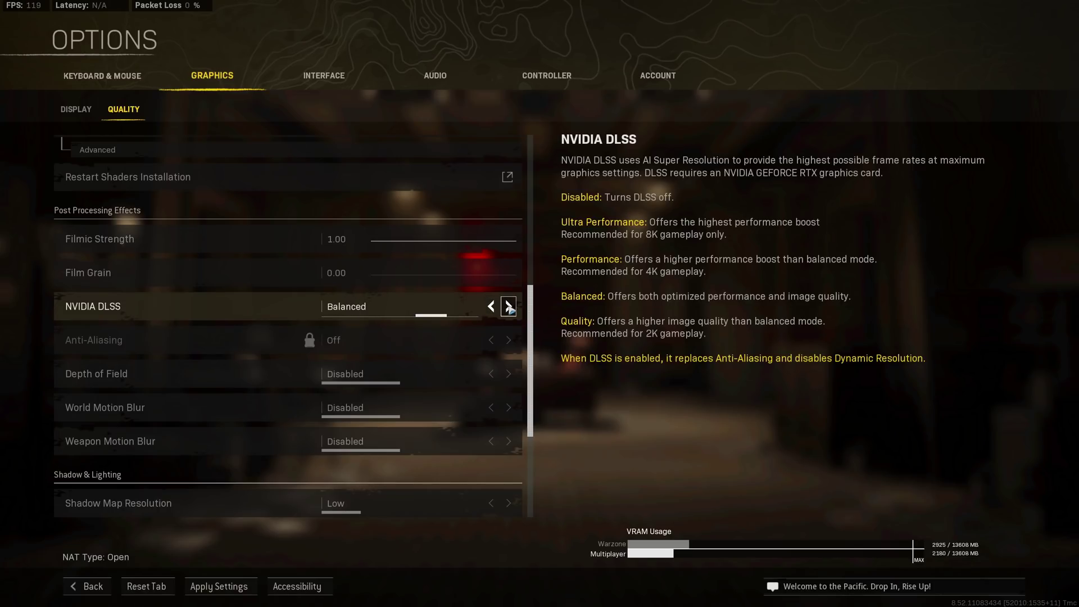